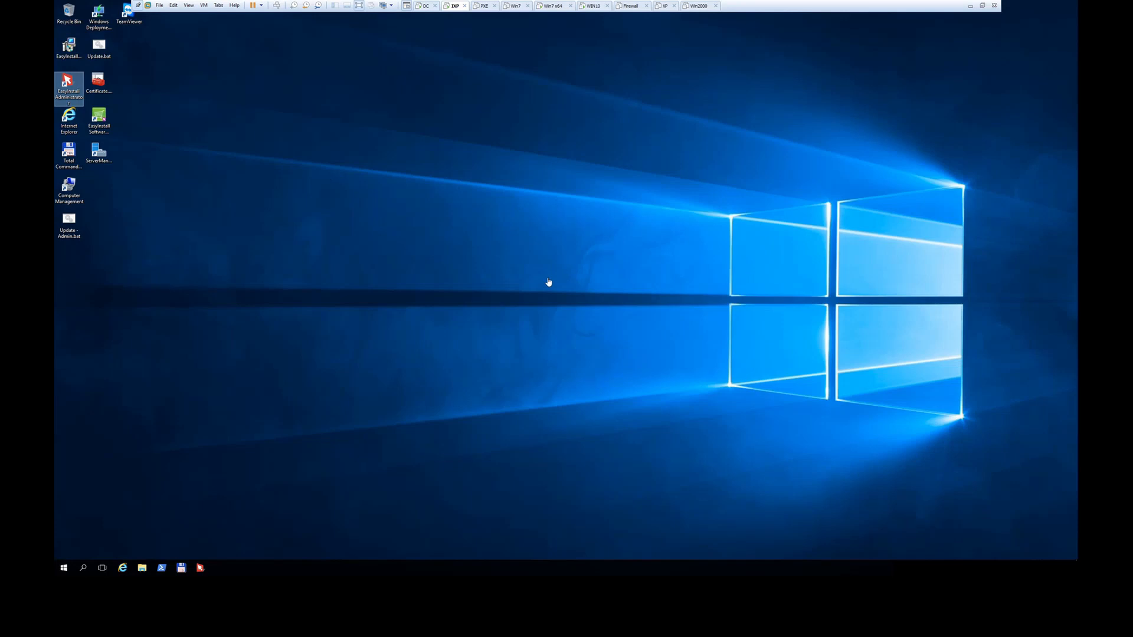
Step: View the Win7 x64 and WIN10 virtual machines and return to the IXP server
left_click(553, 7)
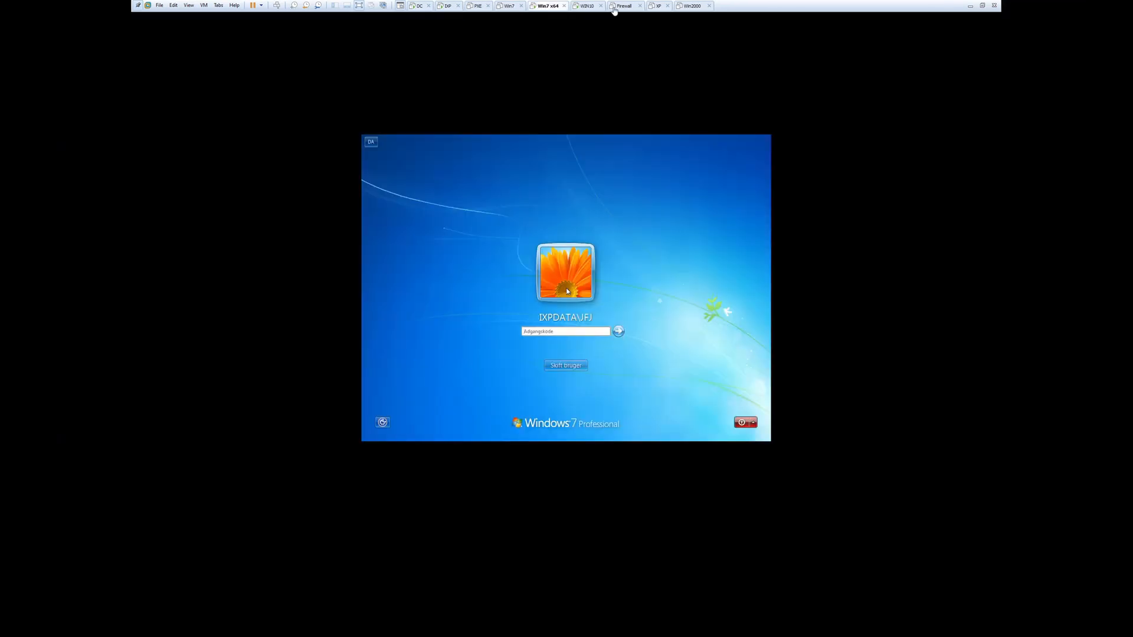
left_click(585, 7)
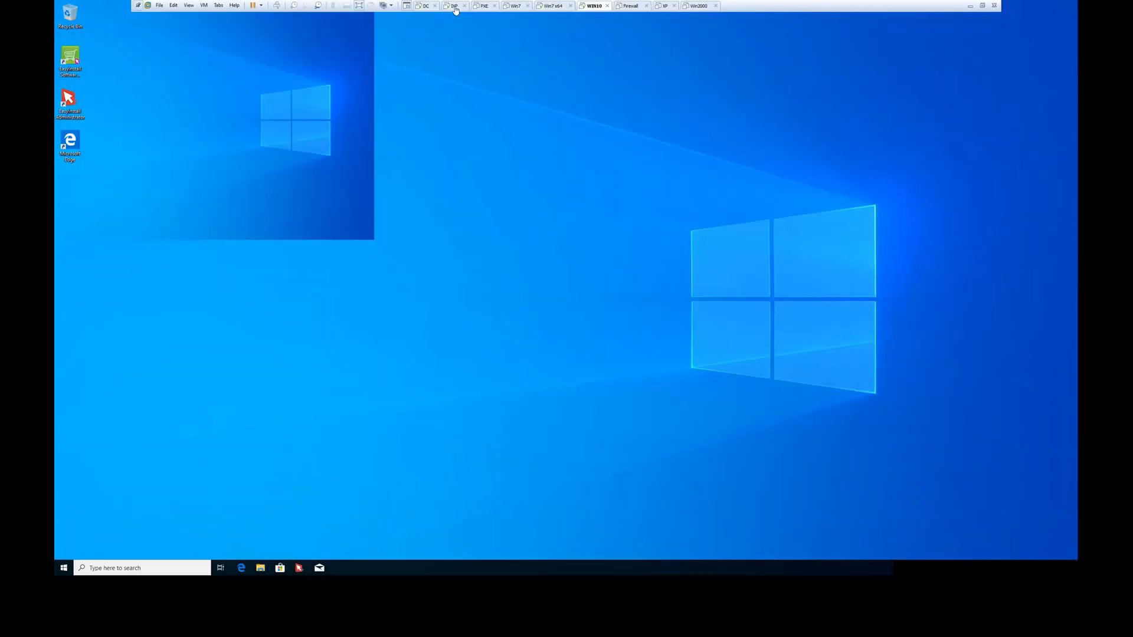
left_click(455, 7)
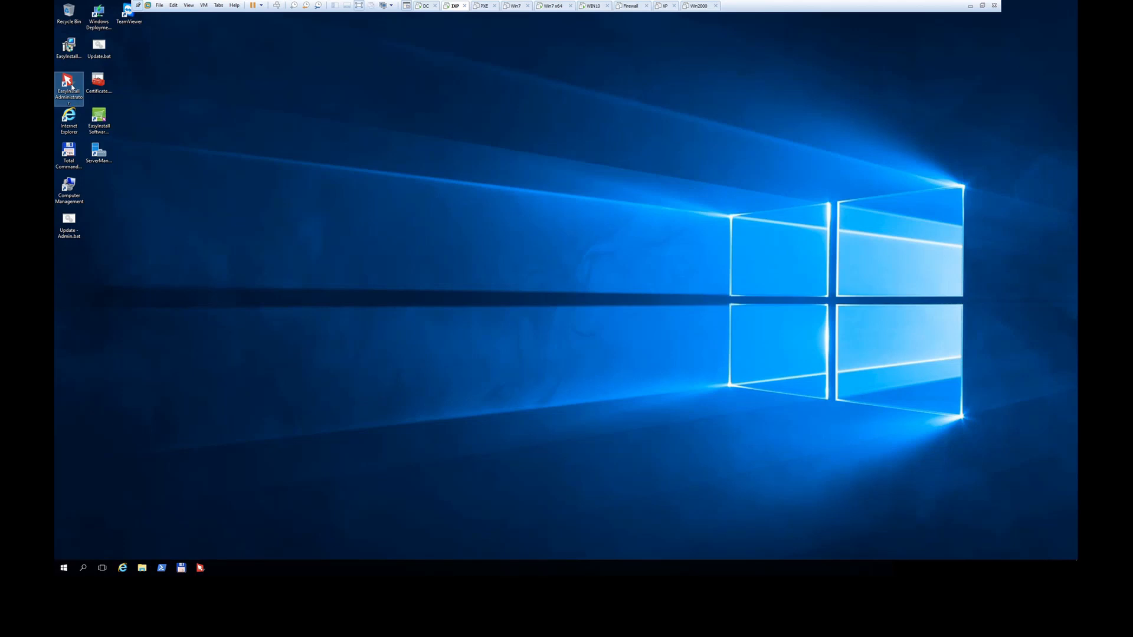
Step: Launch EasyInstall Administrator and open the properties of the win7x64 computer in an enlarged window
double_click(72, 86)
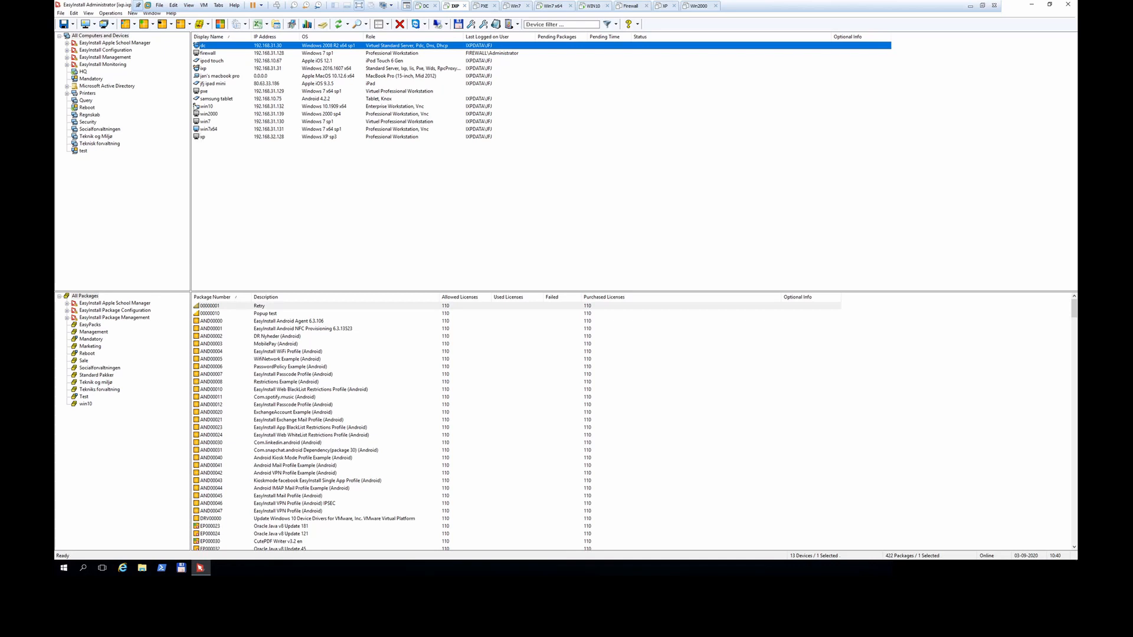
left_click(216, 131)
double_click(216, 131)
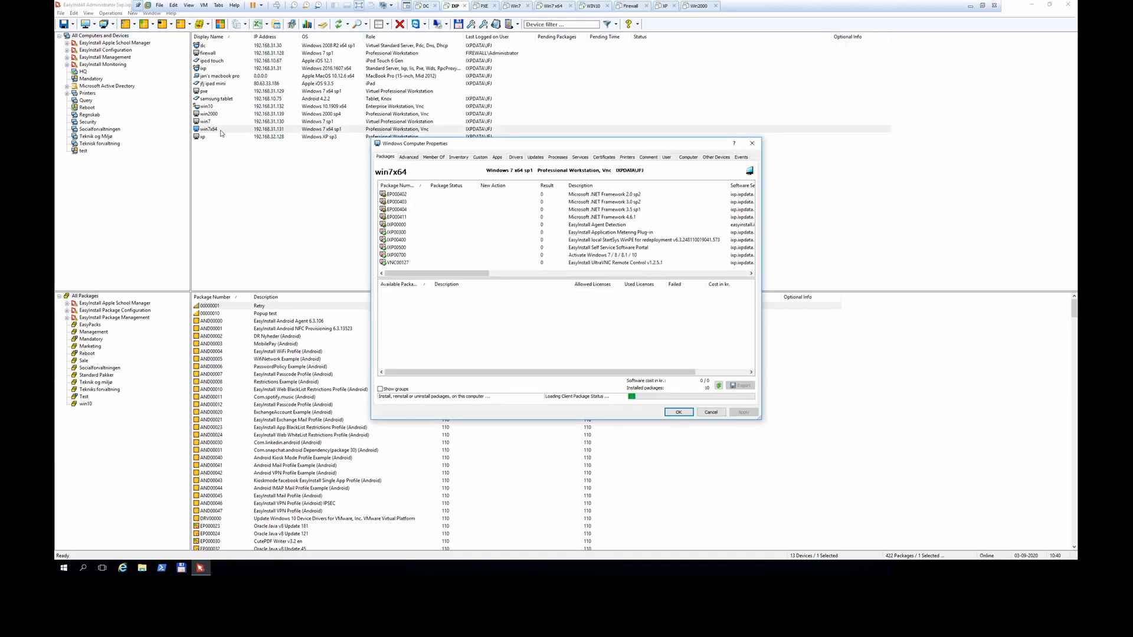
left_click_drag(466, 145, 311, 79)
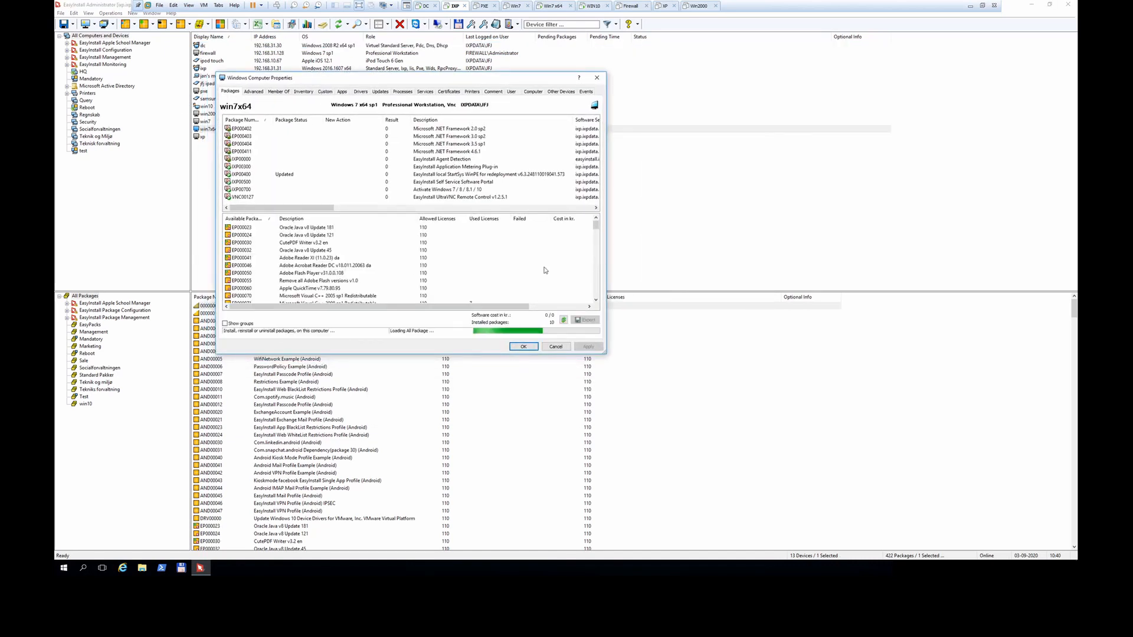
left_click_drag(603, 353, 877, 466)
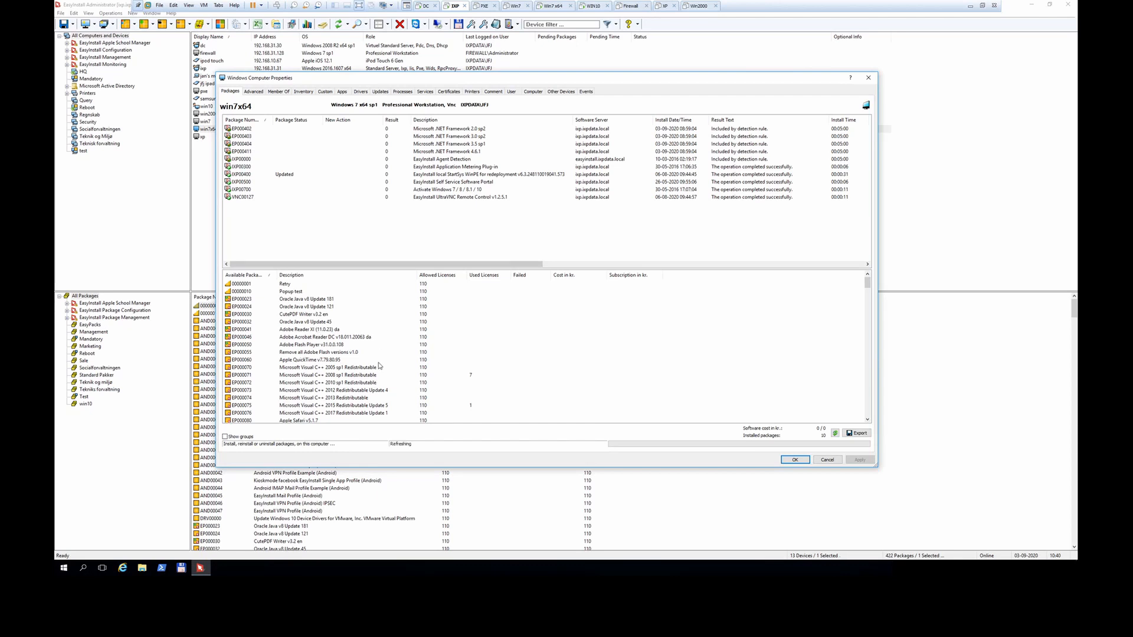
Step: Mark Notepad++ v7.5.8, VideoLAN VLC v3.0.4 and Evernote v6.15.3.7881 for installation on win7x64
scroll(379, 365, "down", 4)
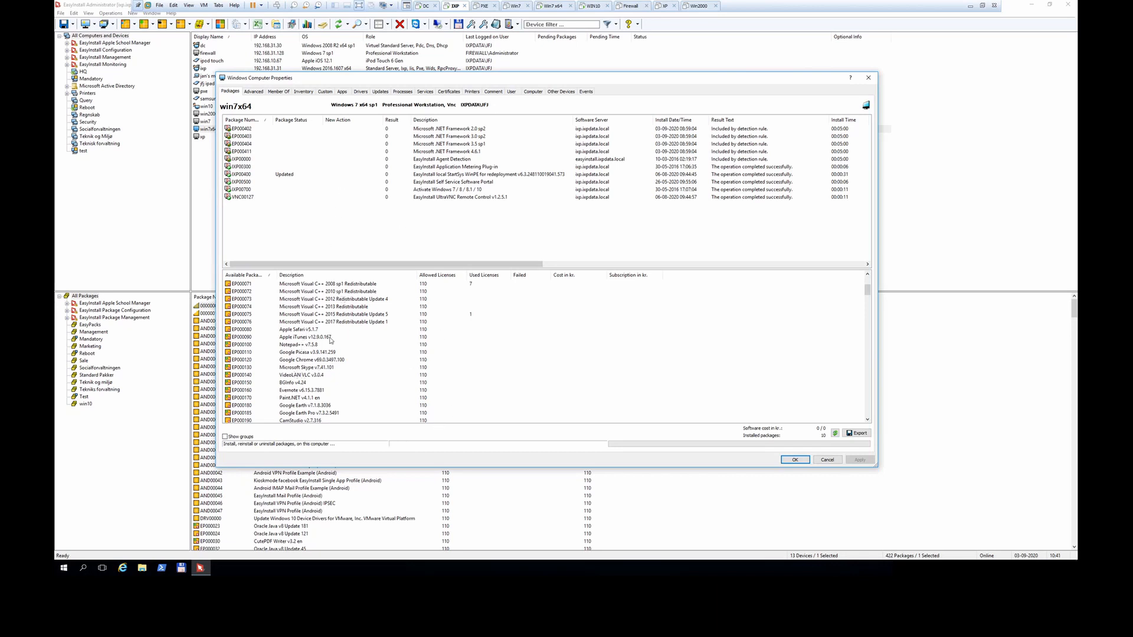
double_click(311, 345)
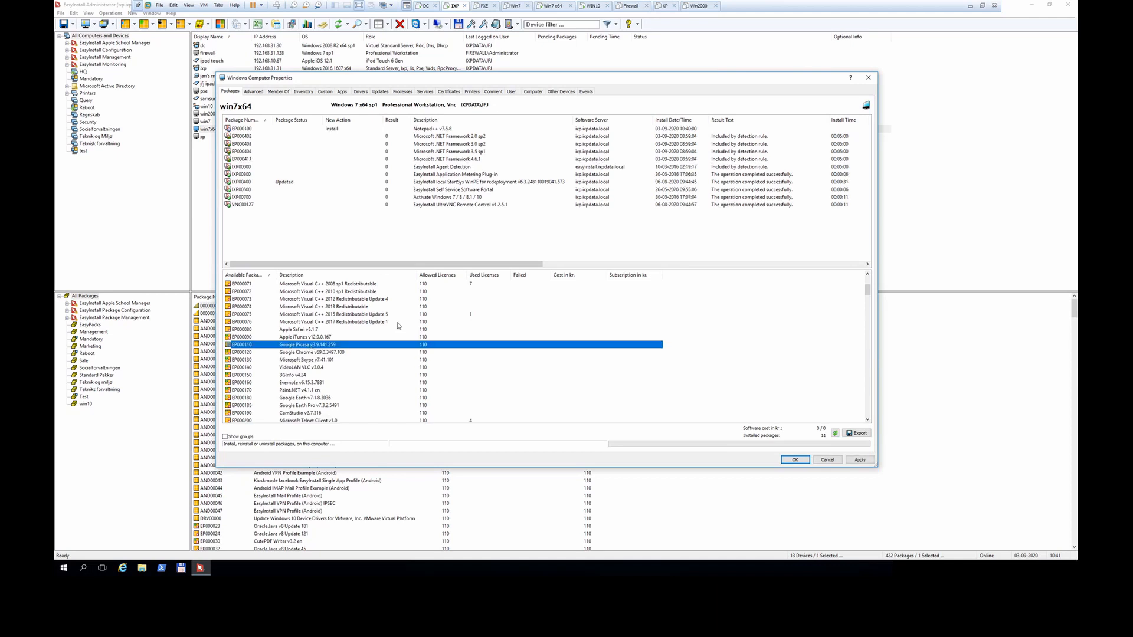
double_click(314, 368)
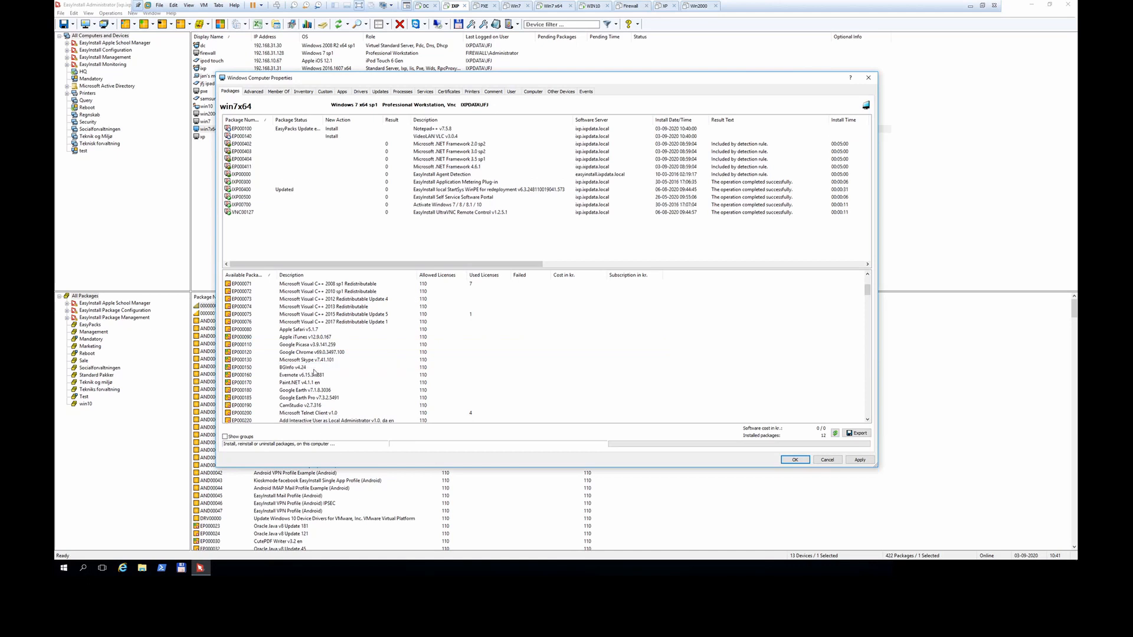
double_click(316, 374)
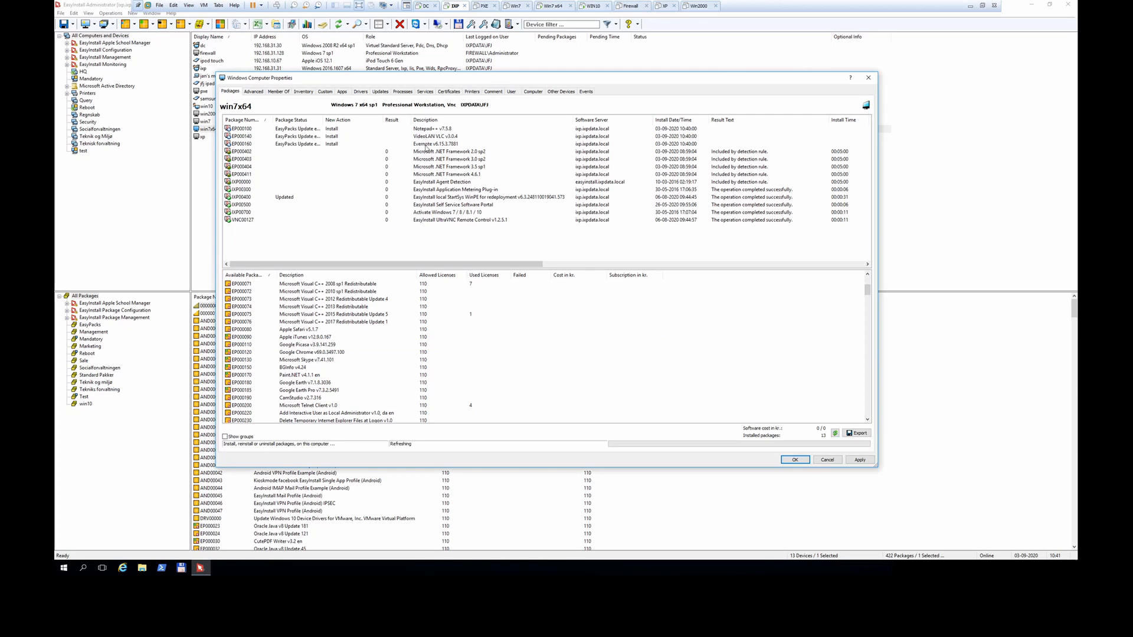
left_click(426, 143)
left_click(426, 136)
left_click(424, 132)
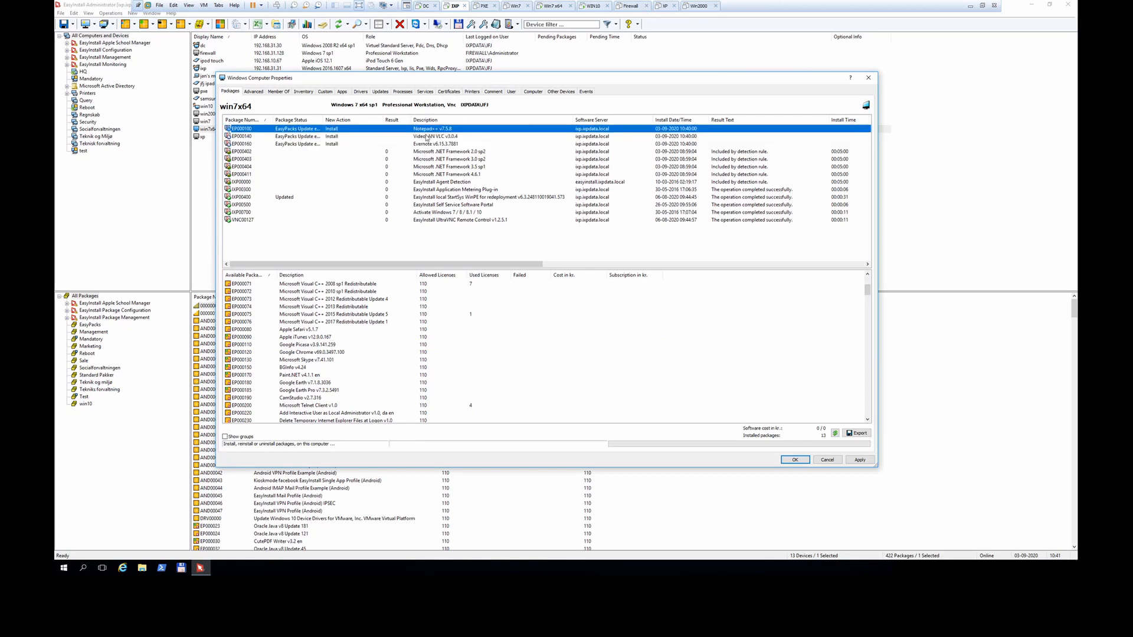
left_click(425, 137)
left_click(427, 144)
left_click(427, 136)
left_click(428, 129)
Step: Review the advanced distribution settings for win7x64 and confirm the package assignments
left_click(253, 92)
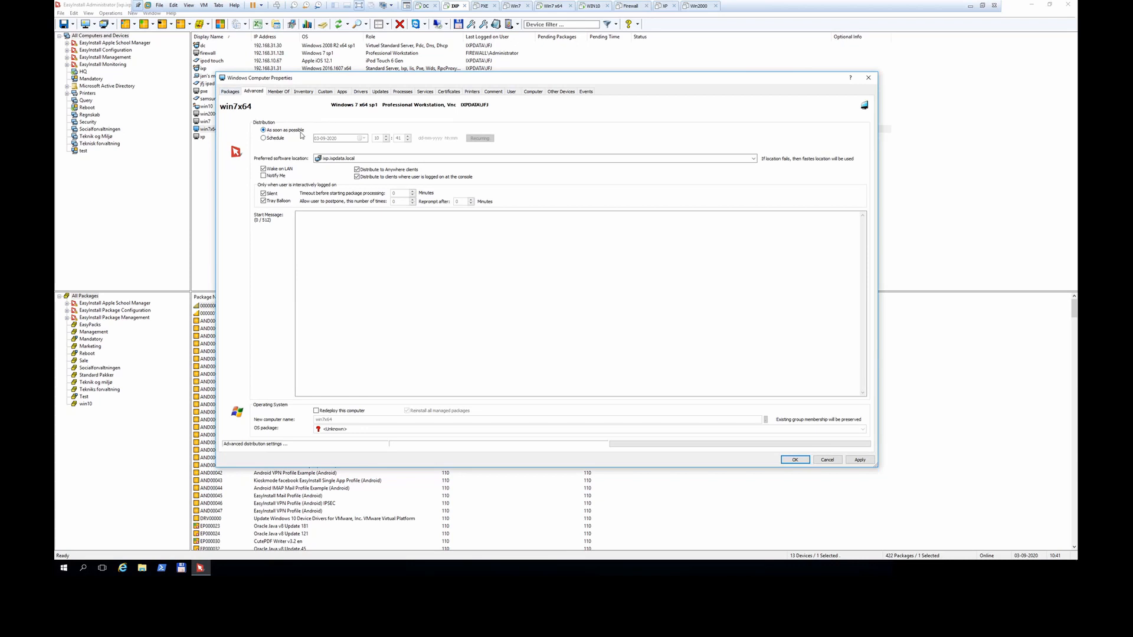
left_click(230, 92)
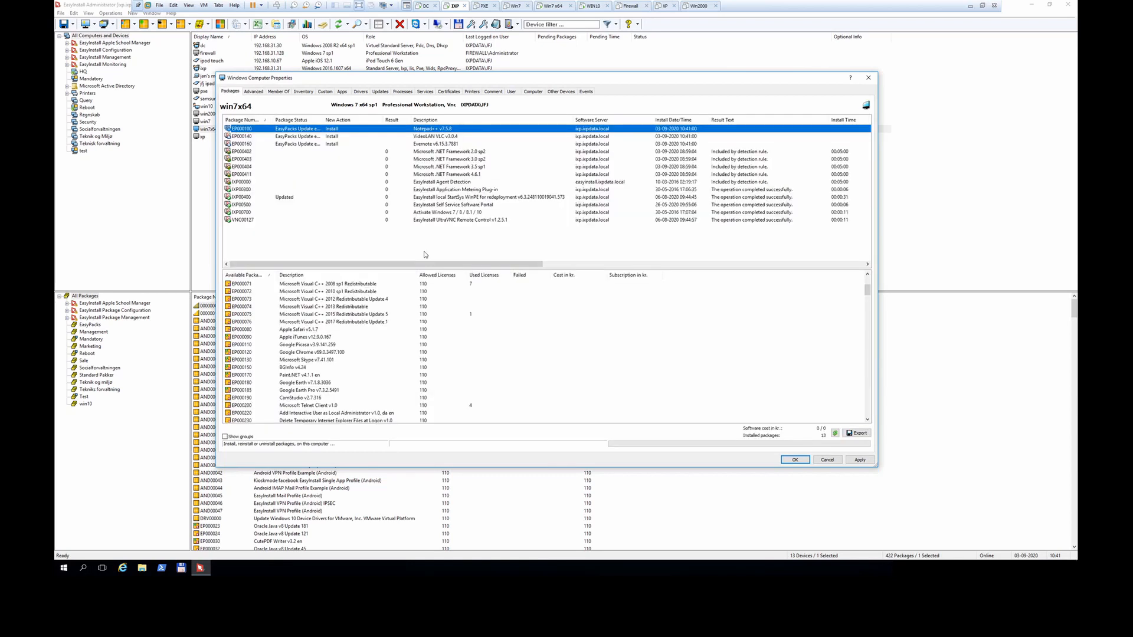
left_click(792, 460)
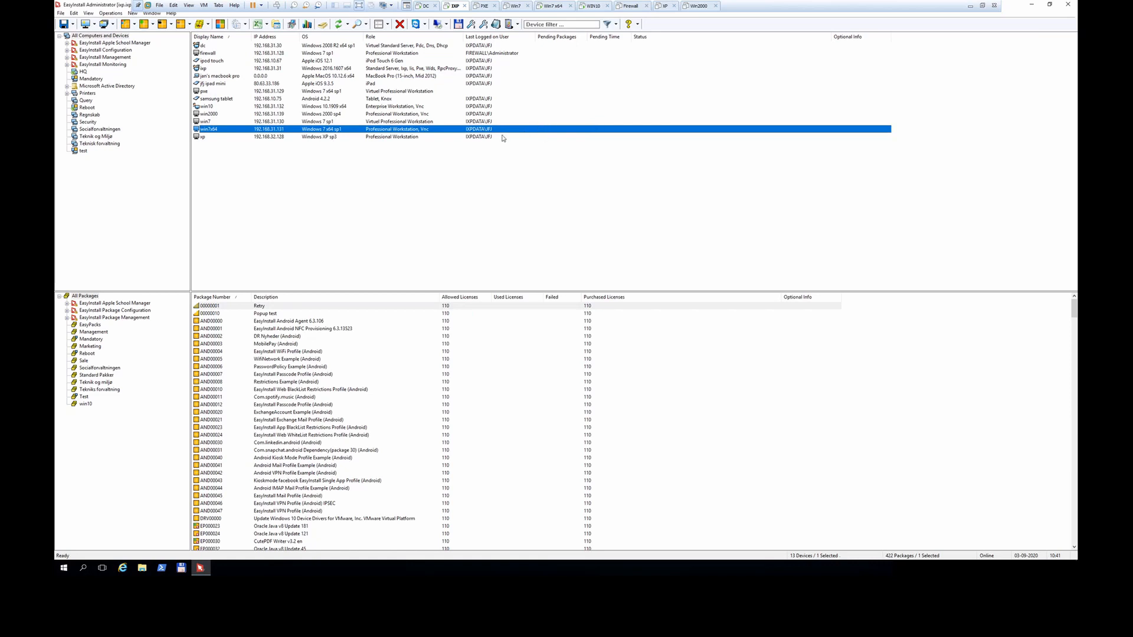
Step: Check the package installation progress on the Win7 x64 virtual machine and in the properties of win7x64 in EasyInstall Administrator
left_click(551, 6)
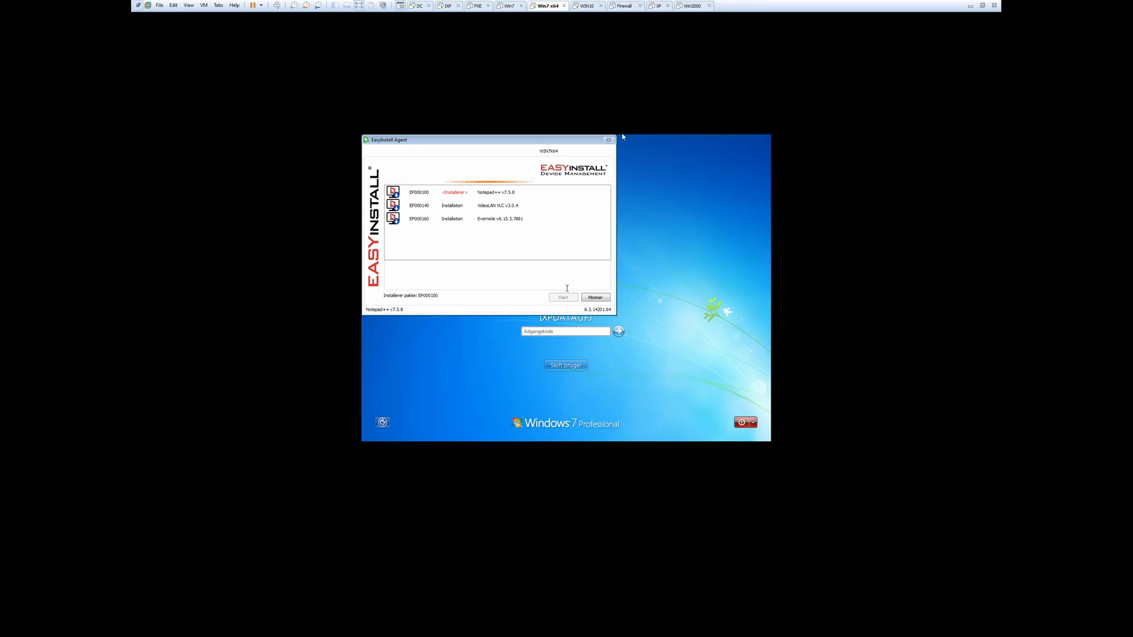
left_click(448, 9)
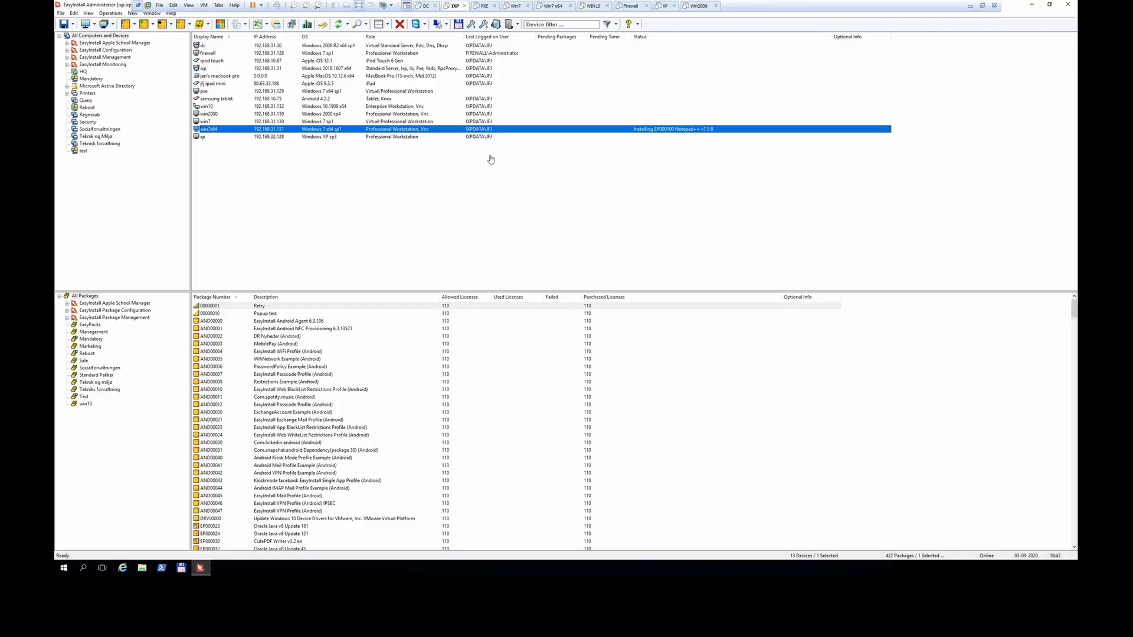
double_click(627, 131)
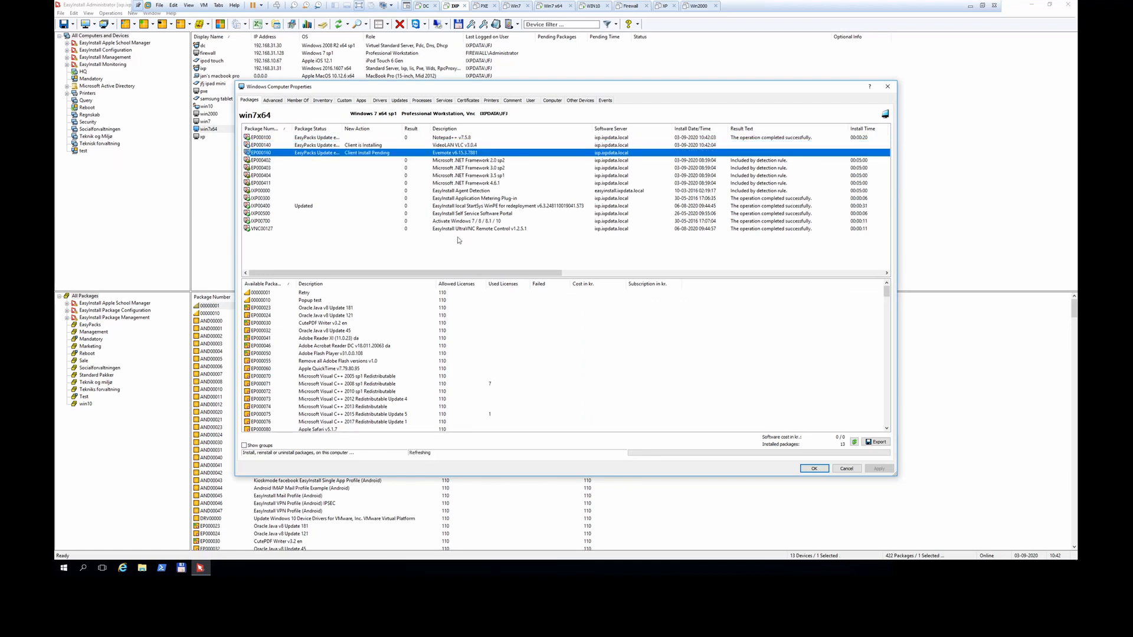
Step: Examine the inventory data, installed applications and drivers of win7x64
left_click(324, 101)
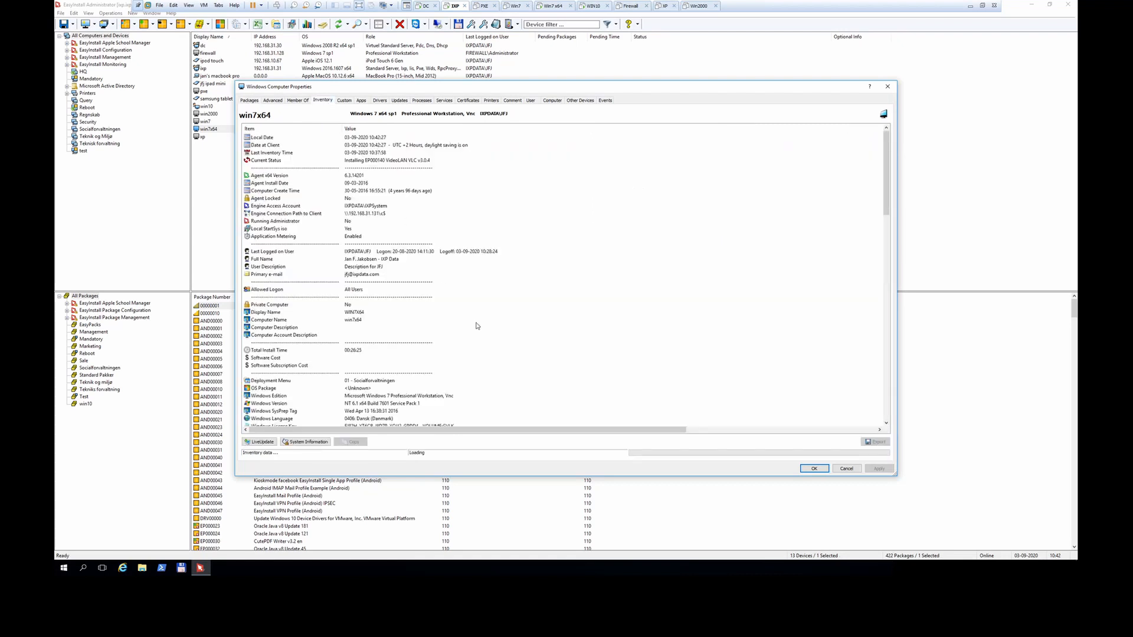
scroll(478, 327, "down", 4)
left_click(361, 100)
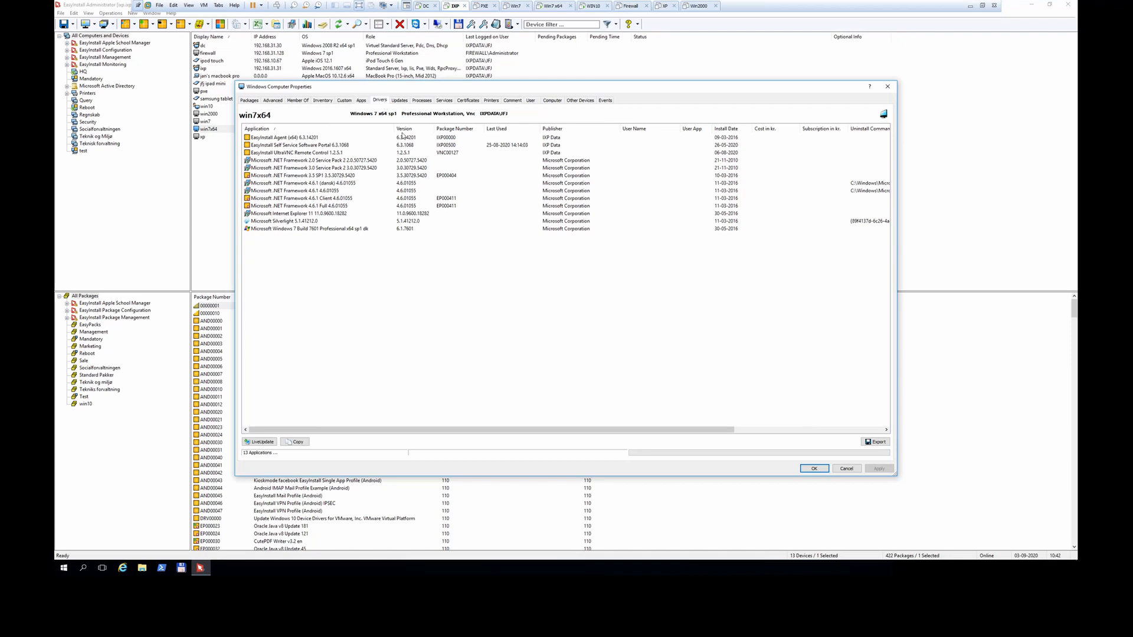
left_click(380, 101)
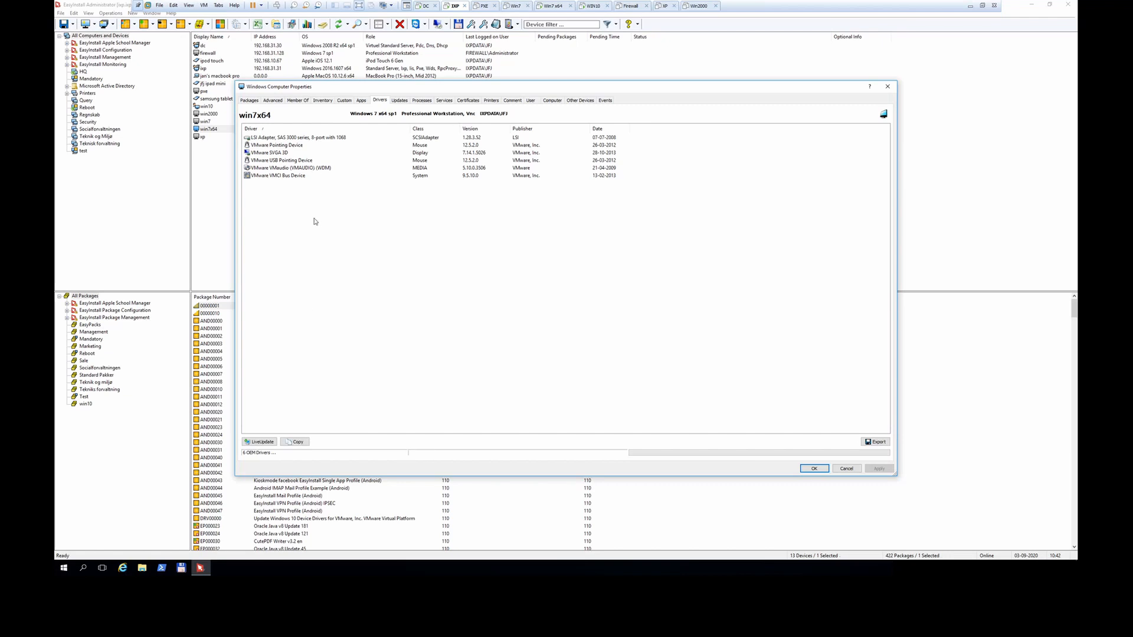
Step: Review the Windows updates of win7x64 and its live Windows Update option
left_click(399, 100)
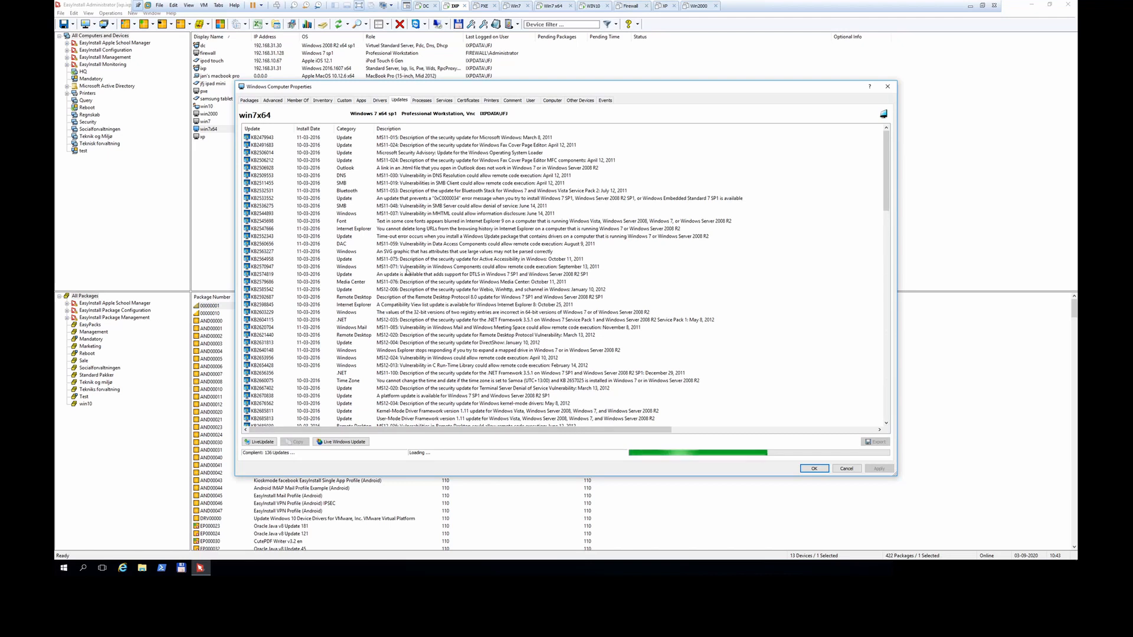
scroll(407, 276, "down", 3)
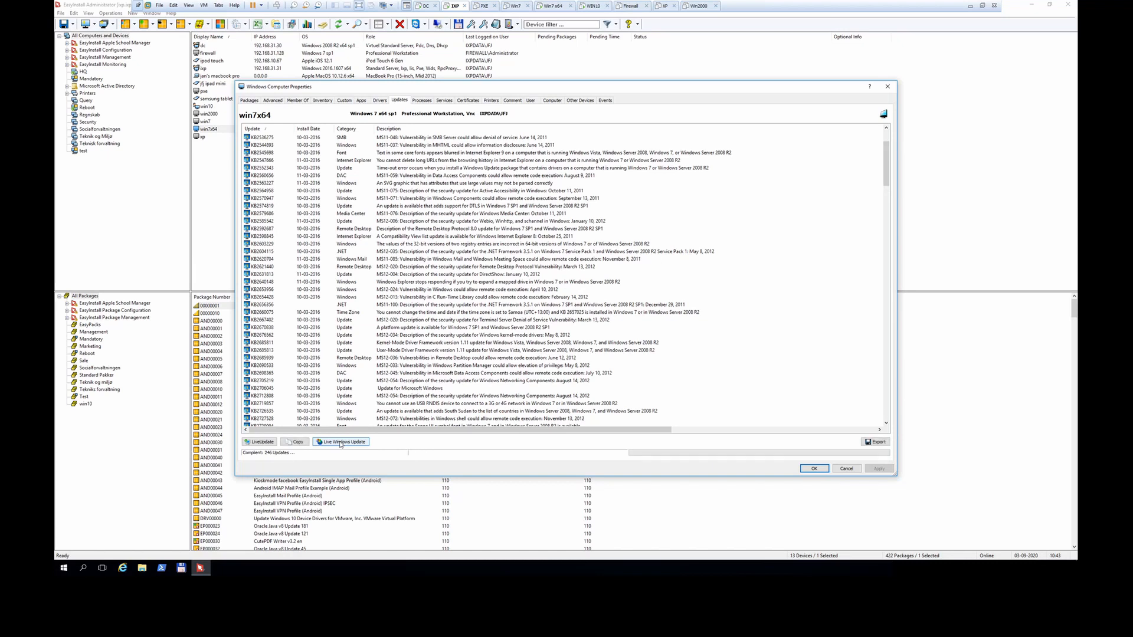
left_click(340, 442)
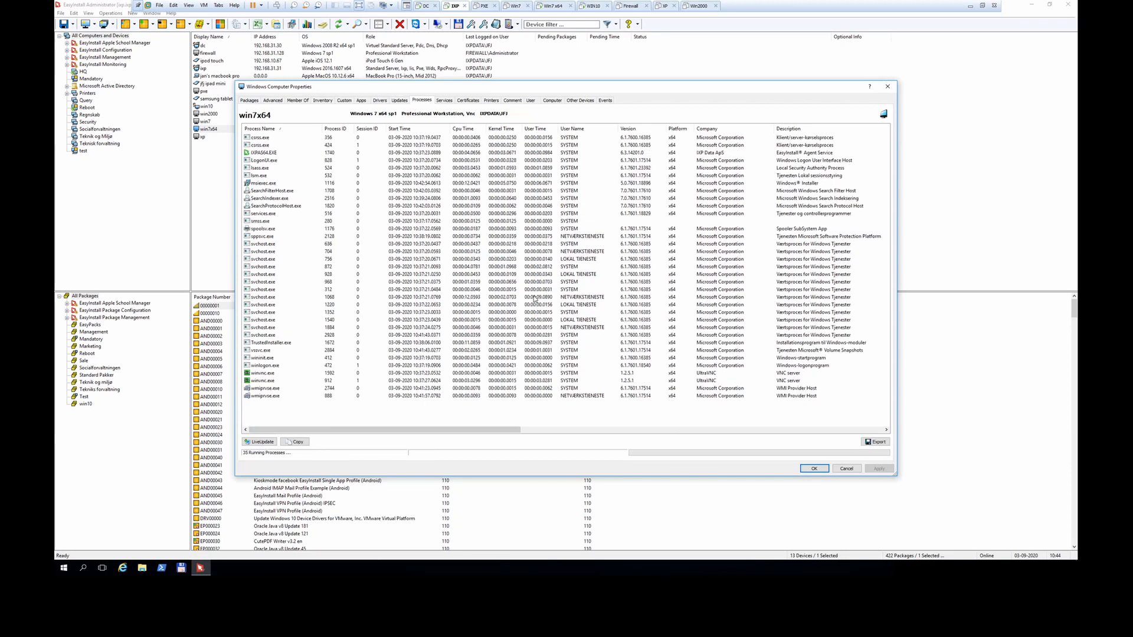
Step: Inspect the actions available for a running svchost.exe process and for the dot3svc service on win7x64
right_click(263, 282)
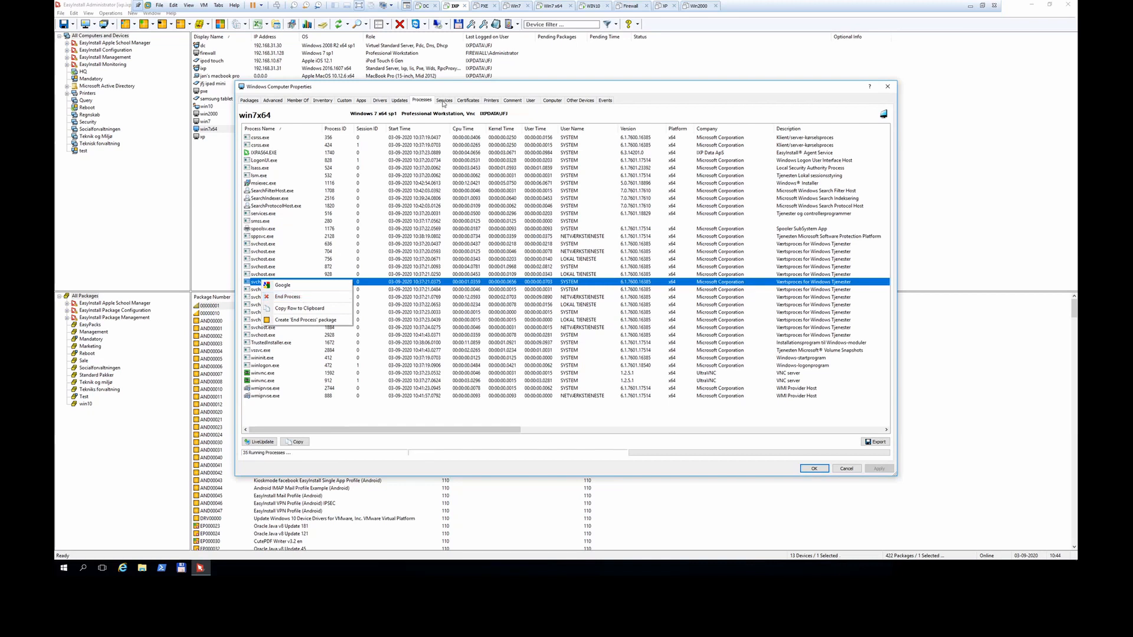
left_click(444, 101)
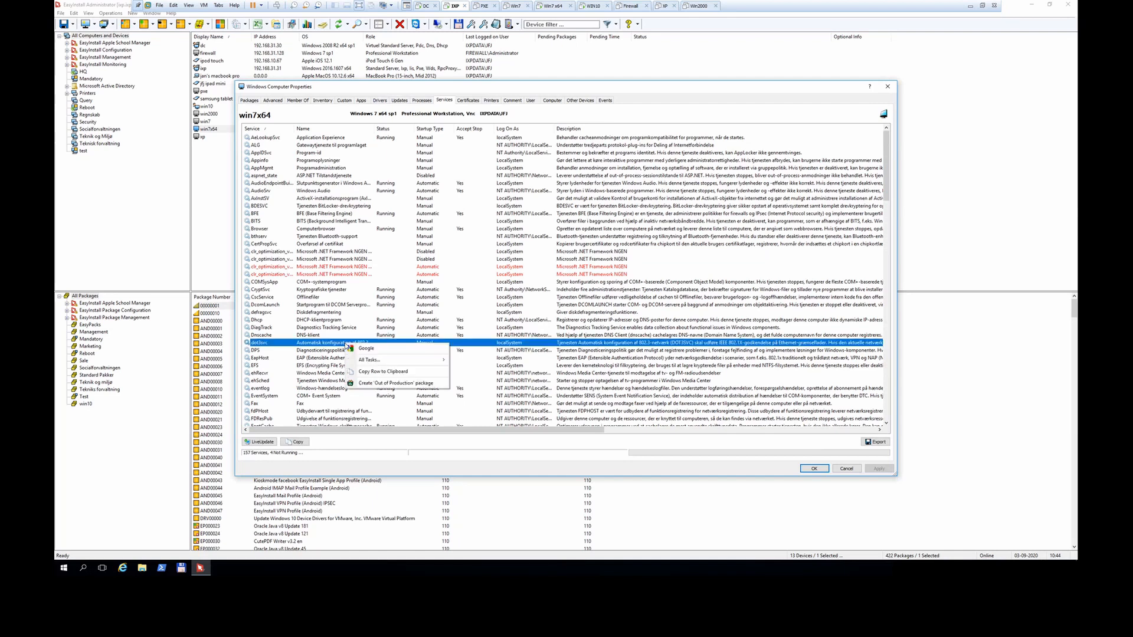
right_click(347, 342)
mouse_move(413, 364)
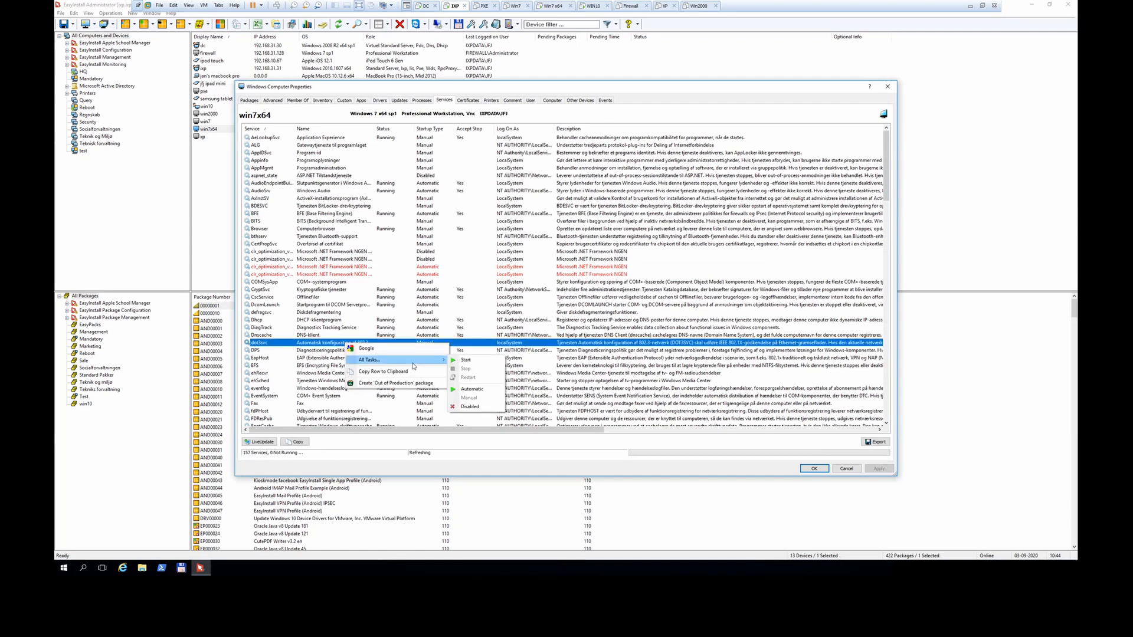
Step: View the certificates, printers and comments recorded for win7x64
left_click(468, 100)
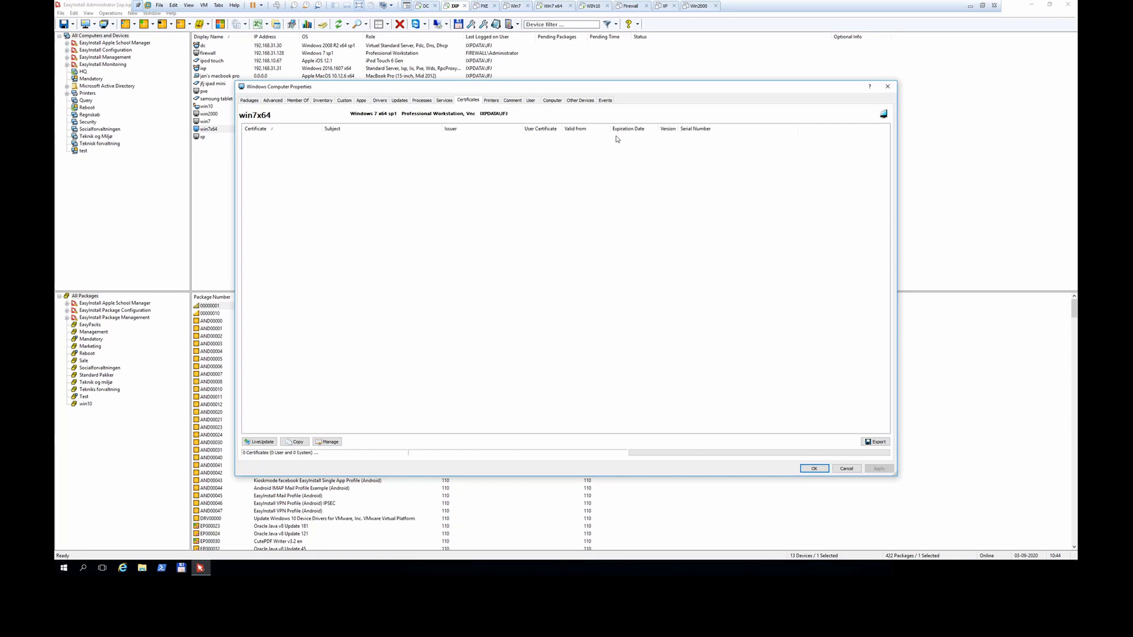
key("ctrl+Tab")
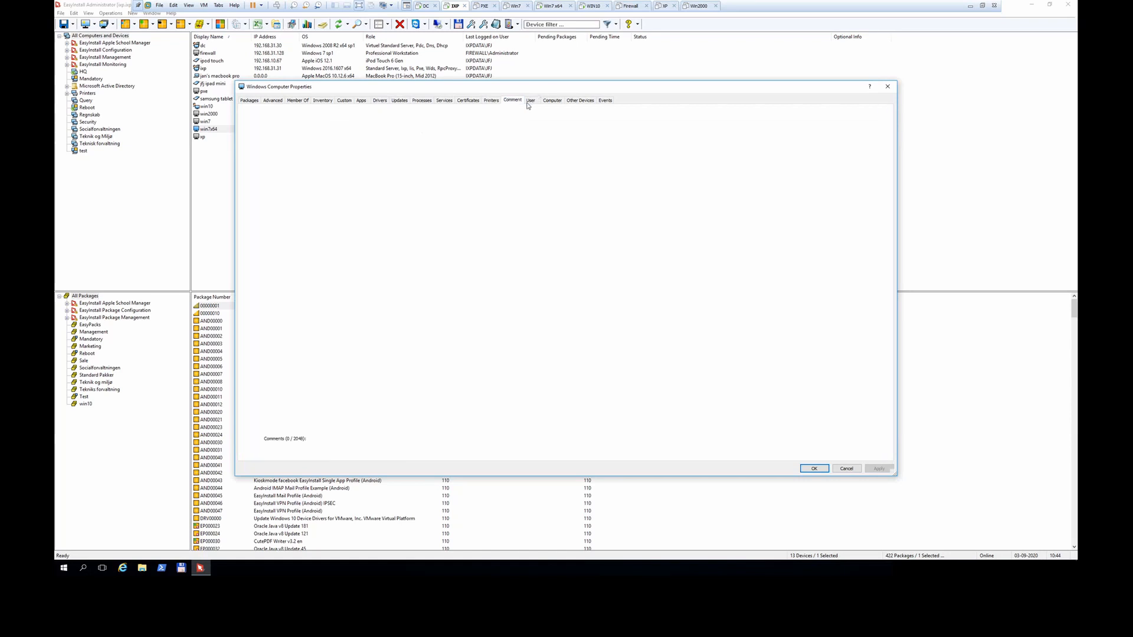
left_click(515, 101)
Step: Examine the last logged-on user's account information, including the logon count and account expiration date
left_click(530, 101)
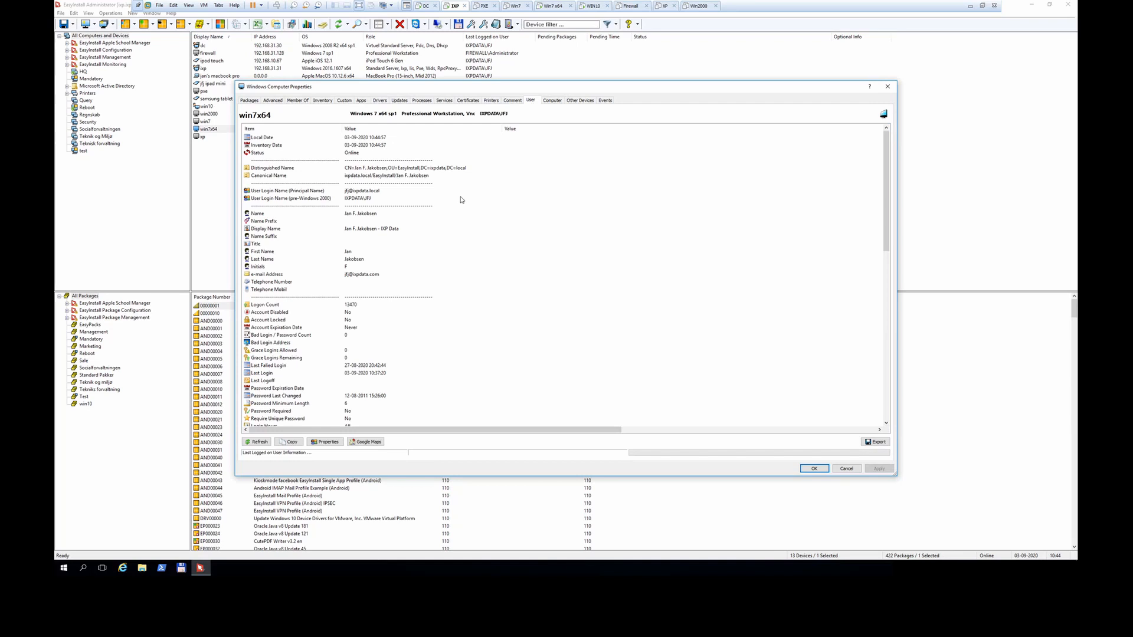
scroll(419, 299, "down", 3)
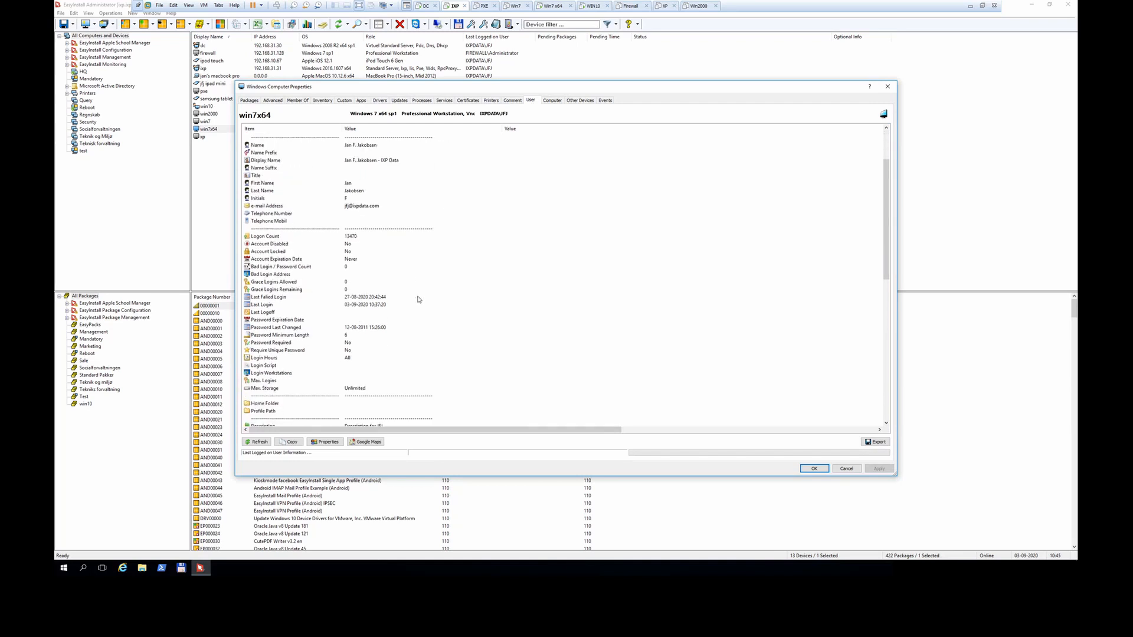
left_click(358, 238)
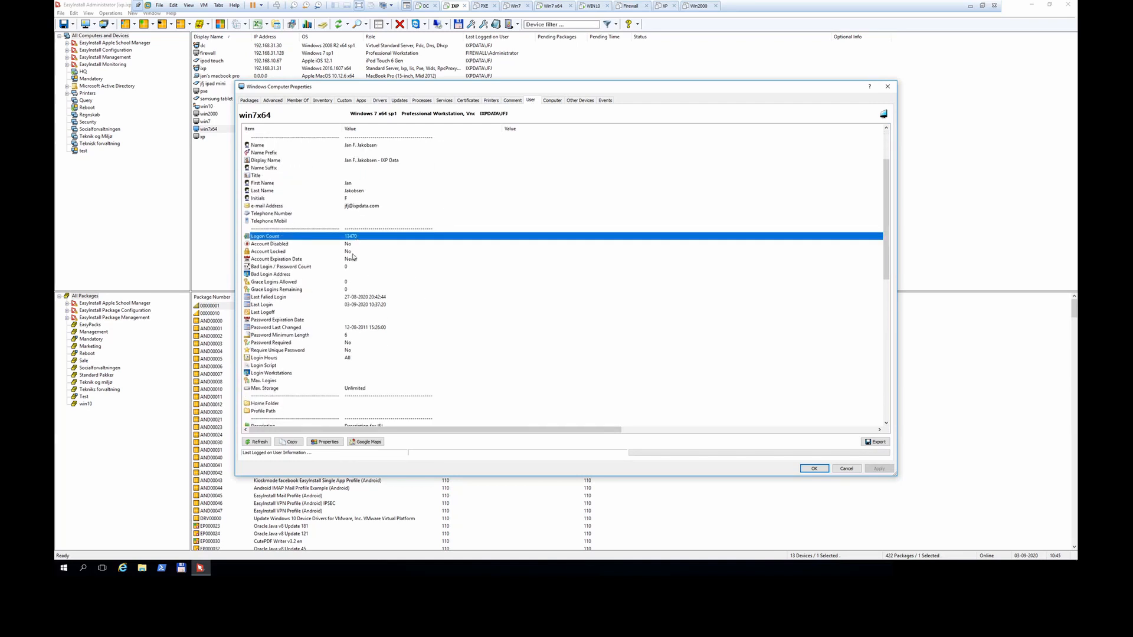
left_click(354, 259)
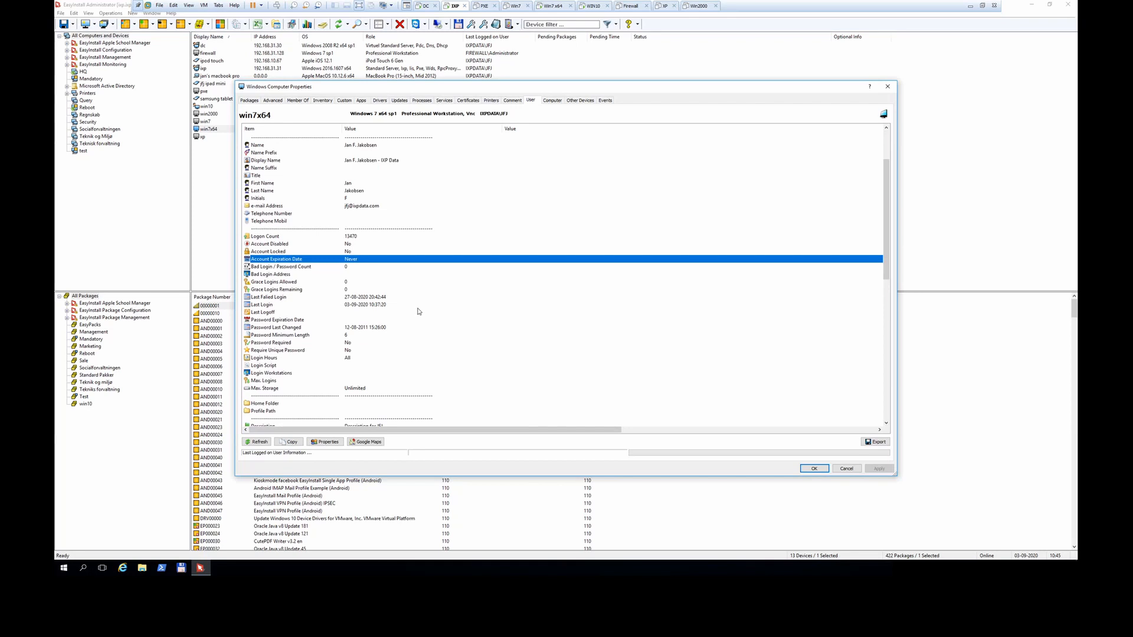
Step: Open the last logged-on user's account properties, generate a new 10-character password and reveal it in the password fields
left_click(326, 442)
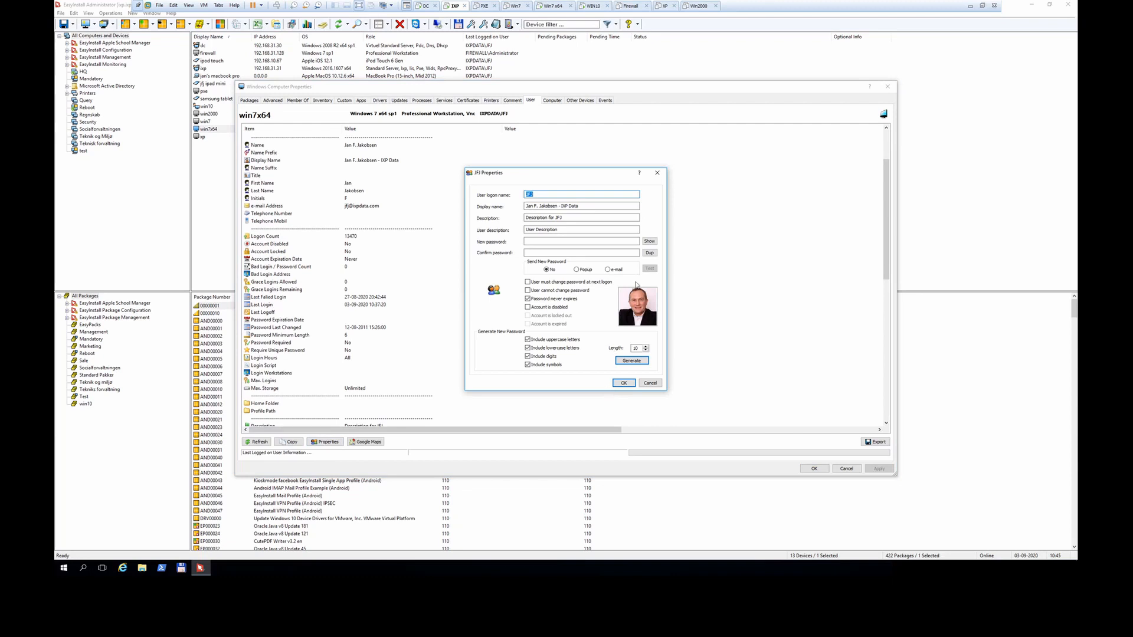
left_click(645, 363)
left_click(649, 241)
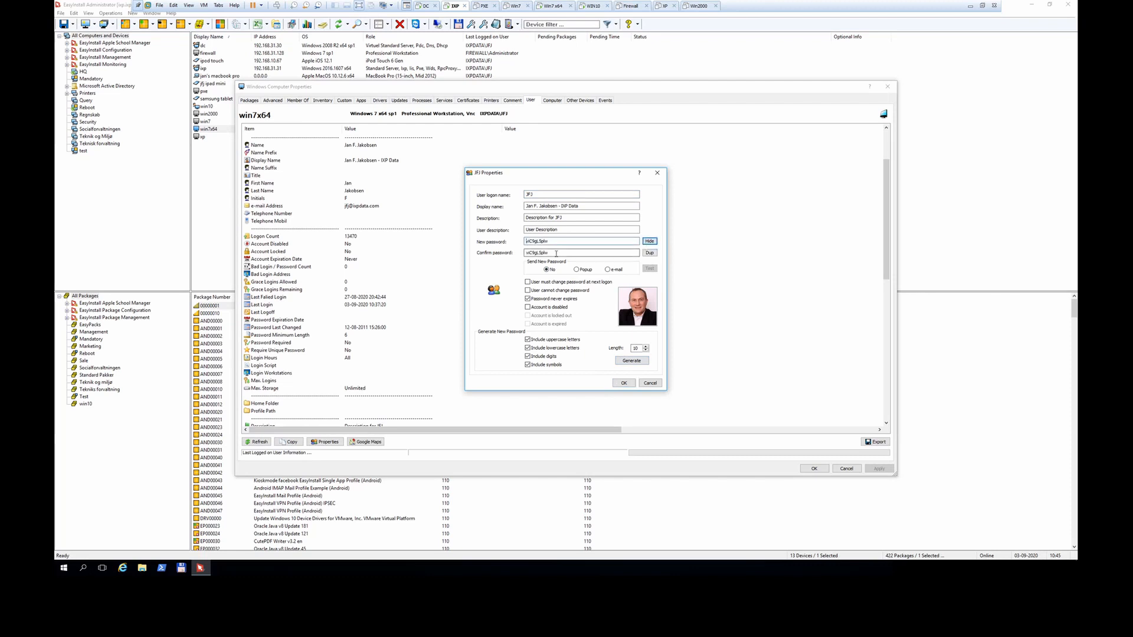
Step: Discard the open user account properties and view the computer account information of win7x64
left_click(657, 173)
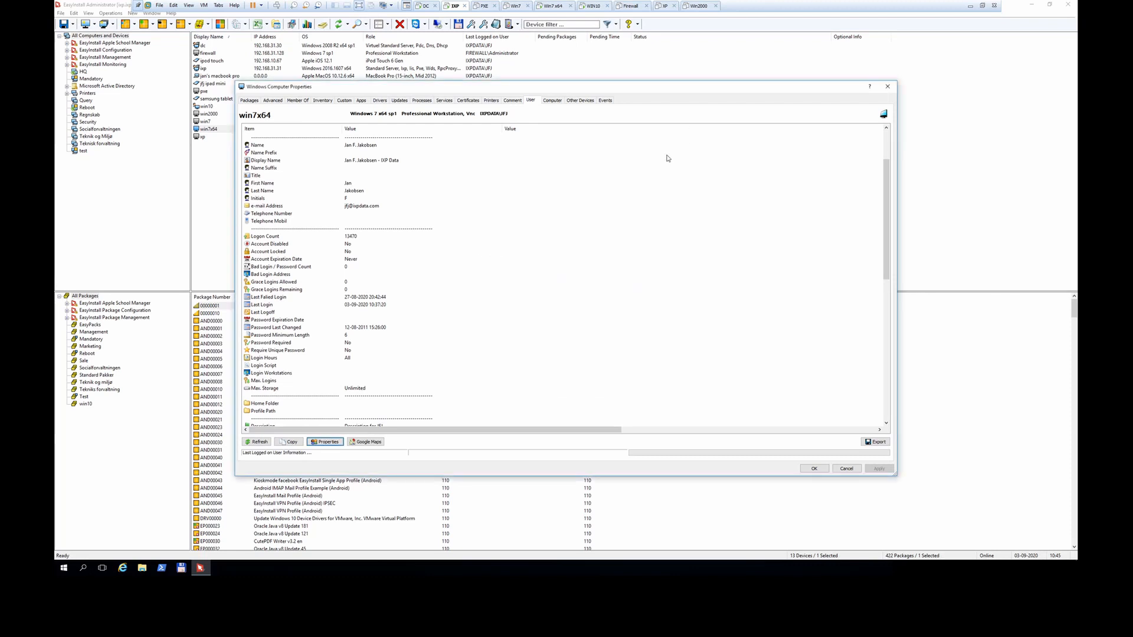
left_click(553, 100)
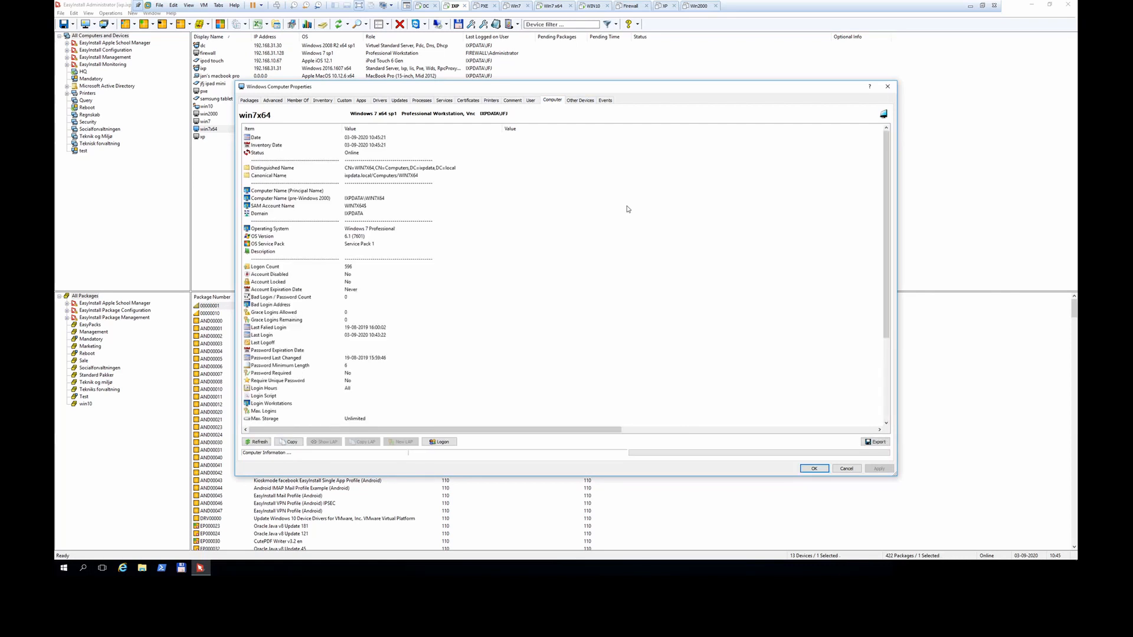
left_click(846, 470)
Step: Open the properties of win10 and examine its computer account information
double_click(216, 106)
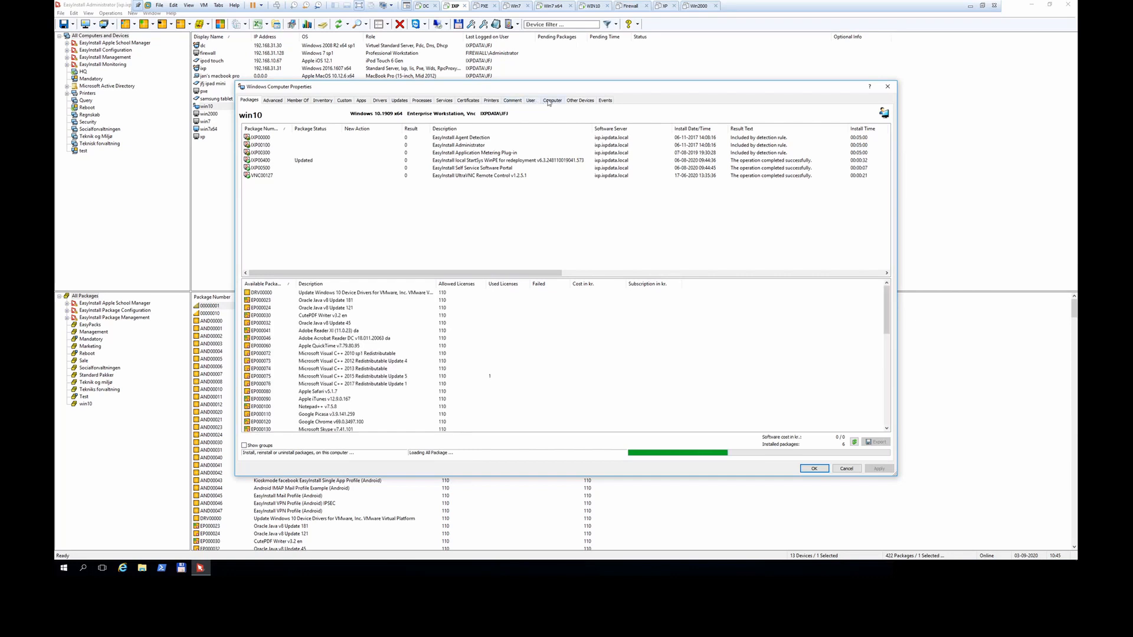
left_click(553, 100)
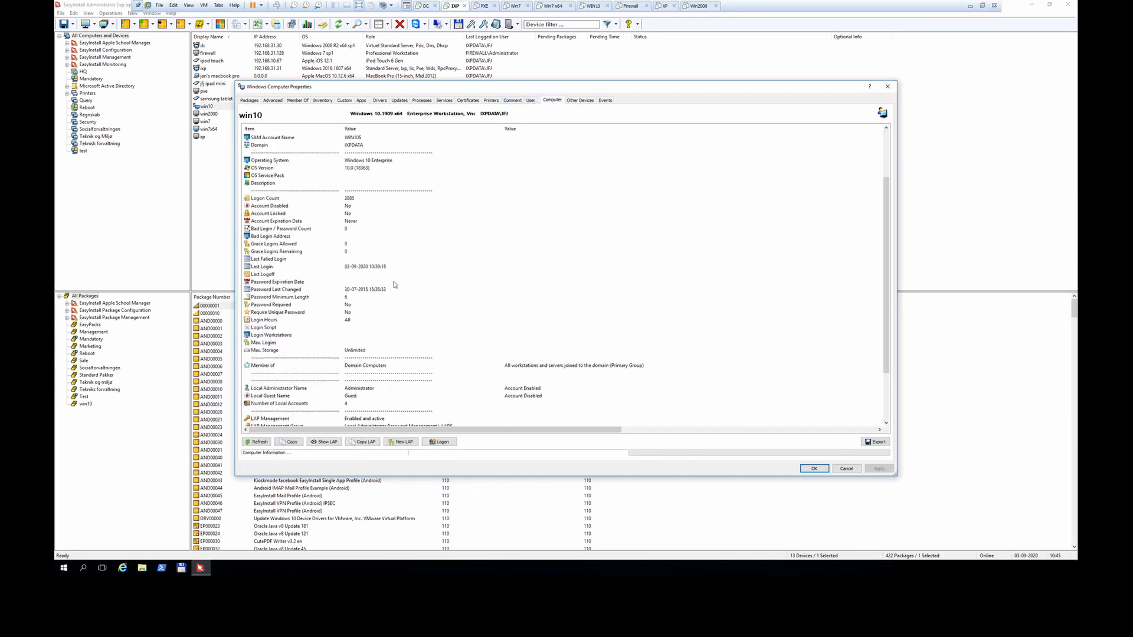
scroll(394, 284, "down", 3)
scroll(400, 287, "up", 5)
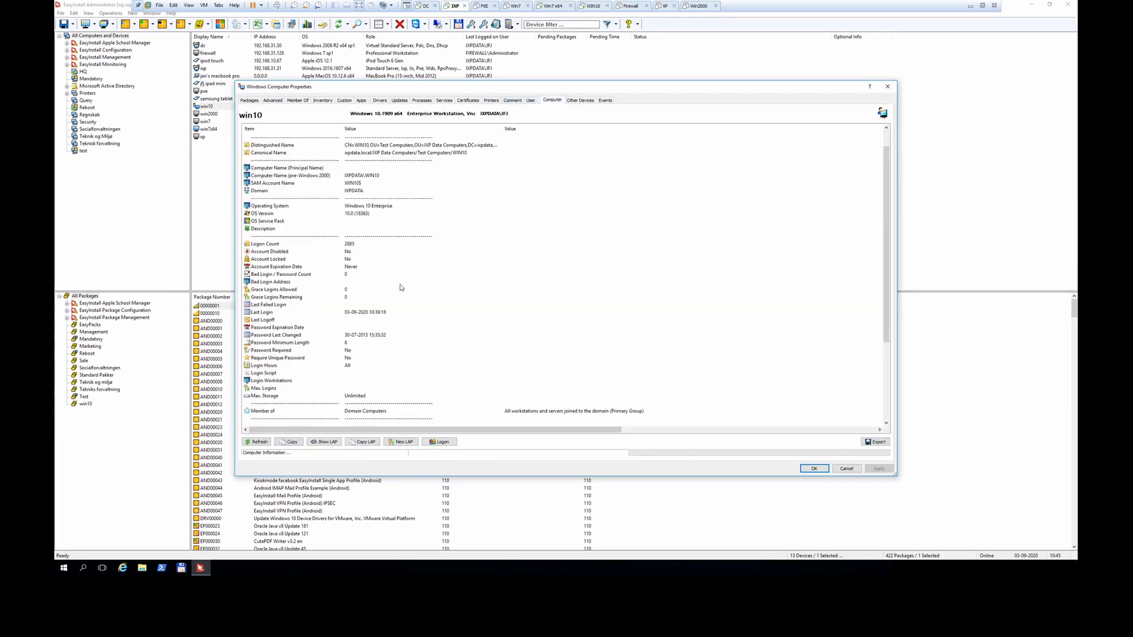
Step: Reveal the local administrator passwords of win10 and copy the current one
scroll(322, 228, "down", 2)
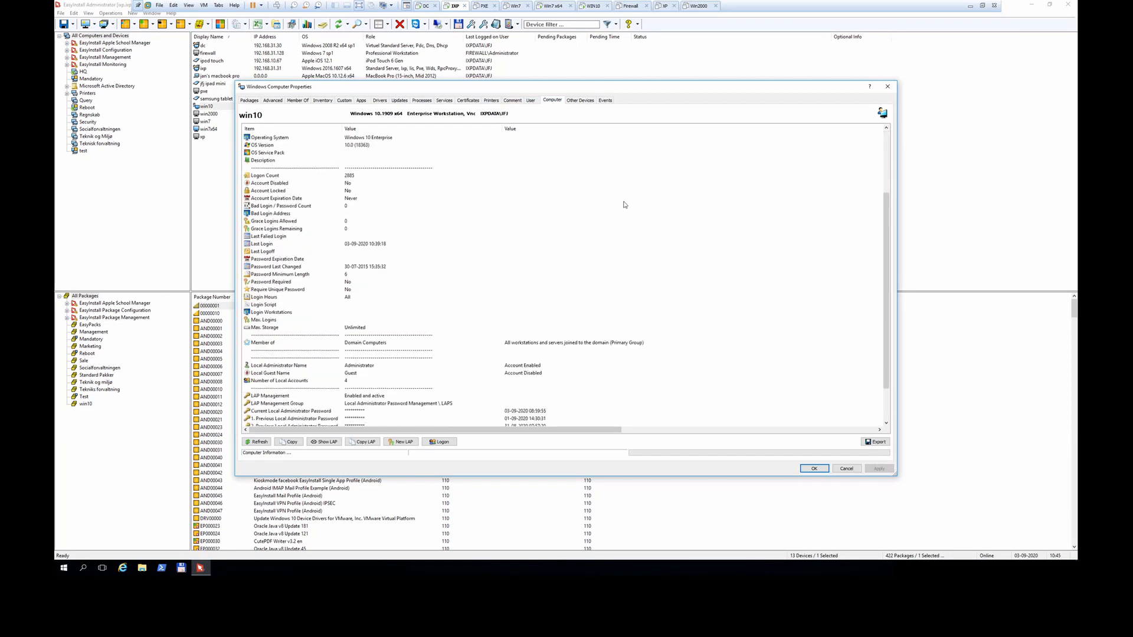
scroll(340, 301, "down", 2)
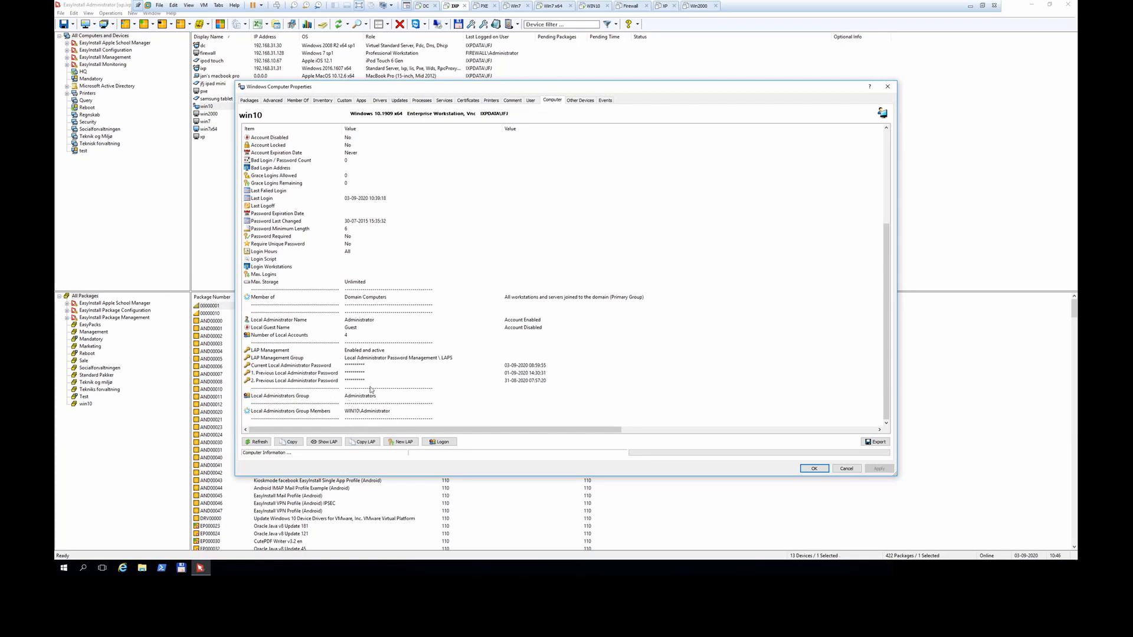
left_click(324, 442)
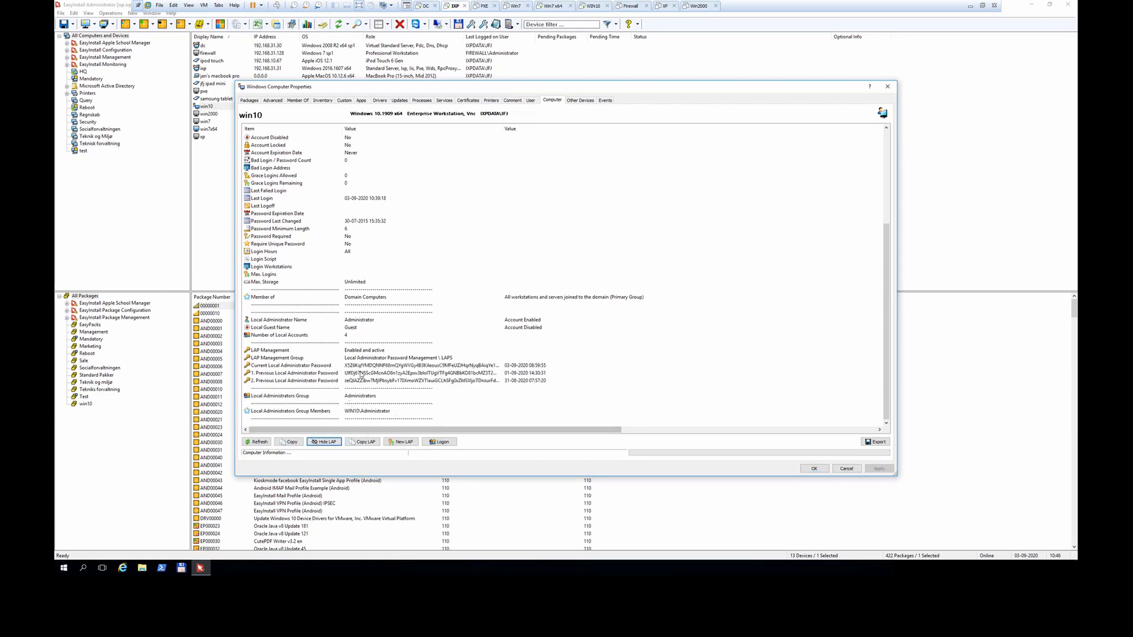
left_click(363, 443)
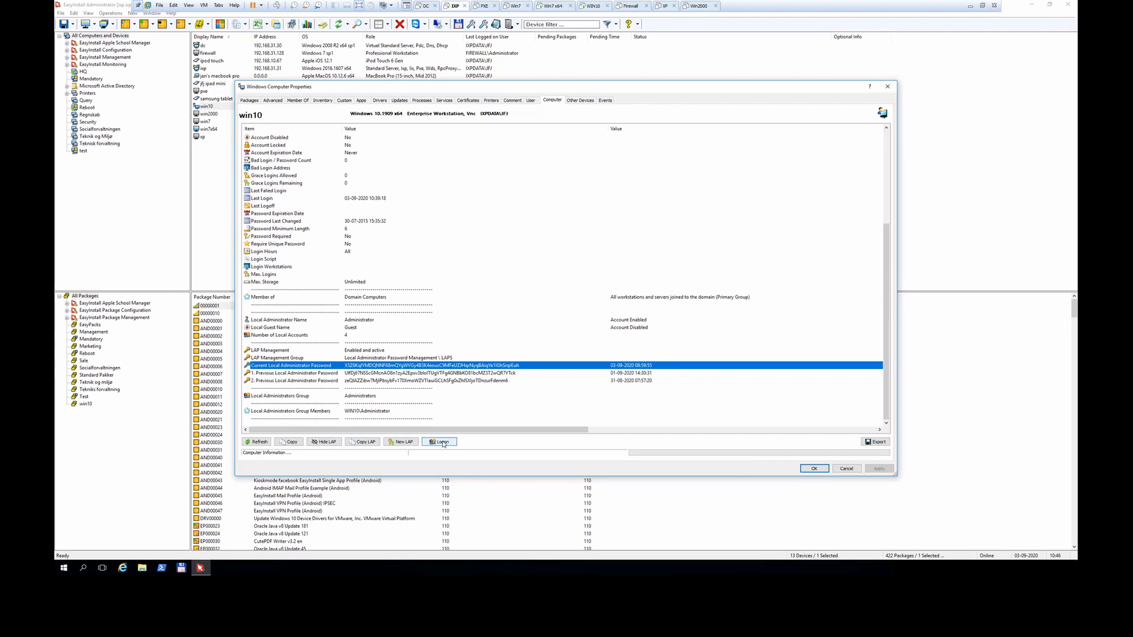
Step: Examine the allowed logon settings of win10, including the option that limits logon to the following users
left_click(443, 442)
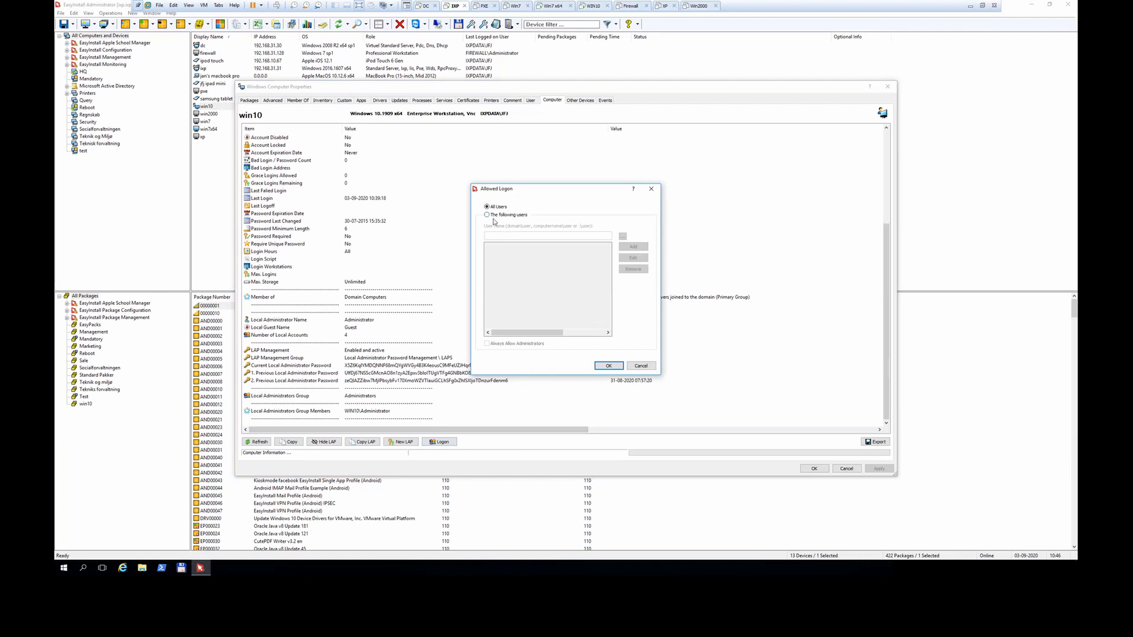
left_click(494, 215)
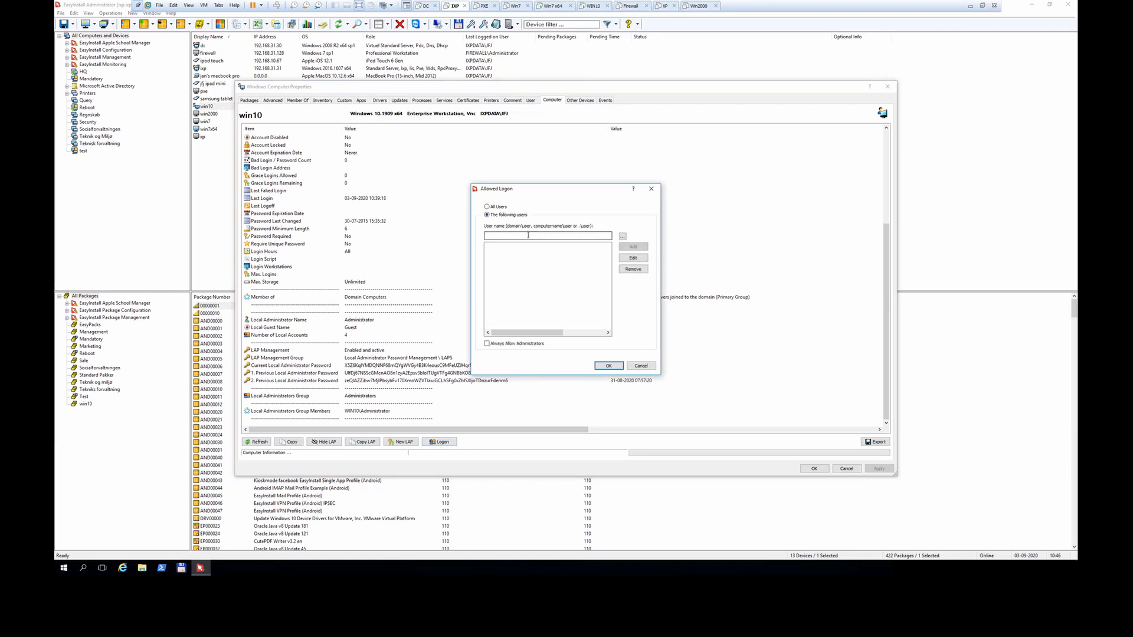
left_click(640, 366)
Step: View the other devices and the event log recorded for win10
left_click(579, 100)
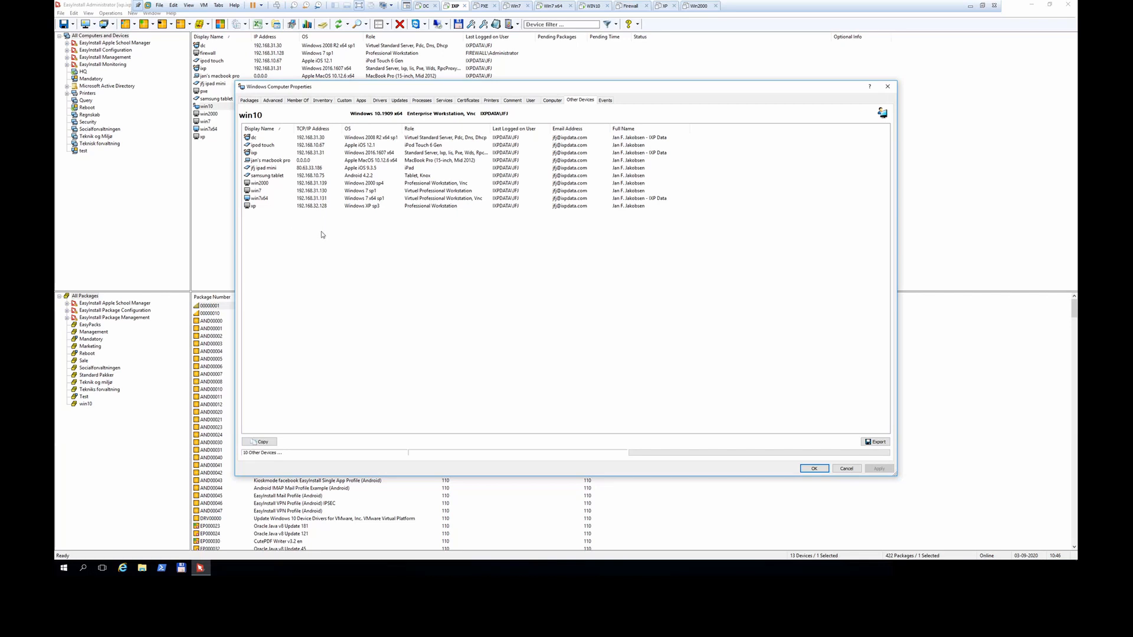
left_click(607, 100)
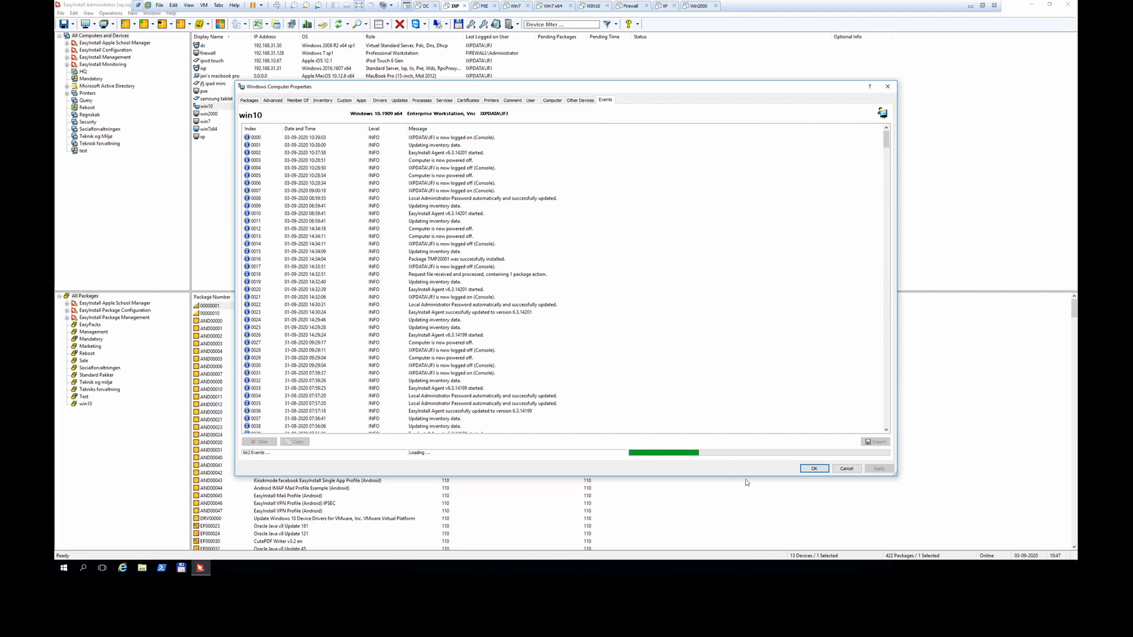
left_click(846, 469)
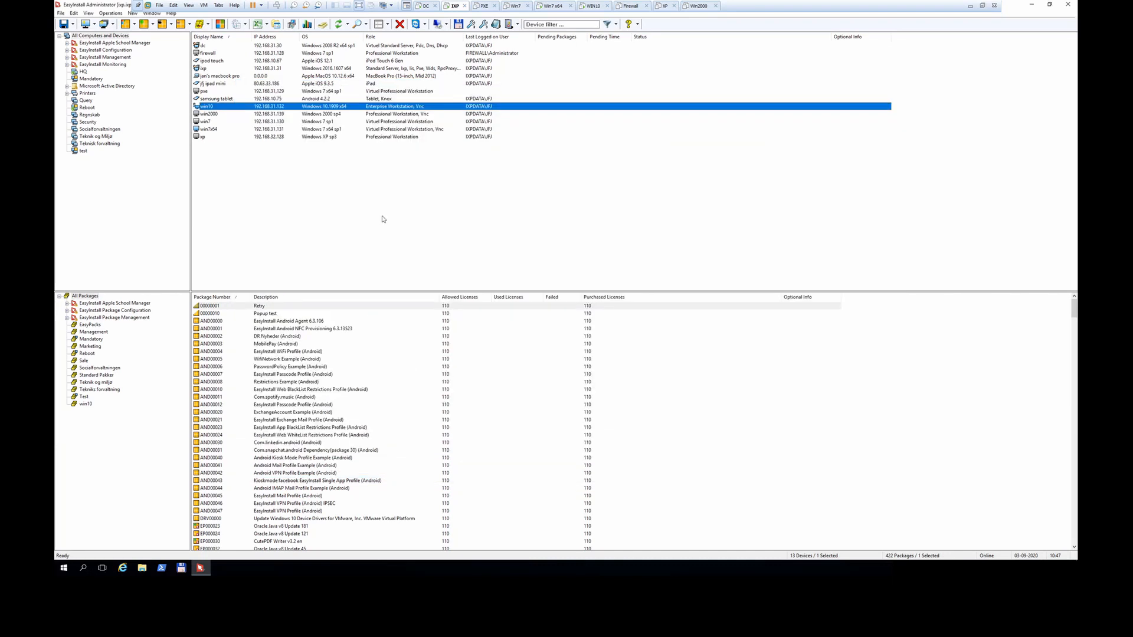
Step: Examine the management actions available for win10 in the device list
key("shift+F10")
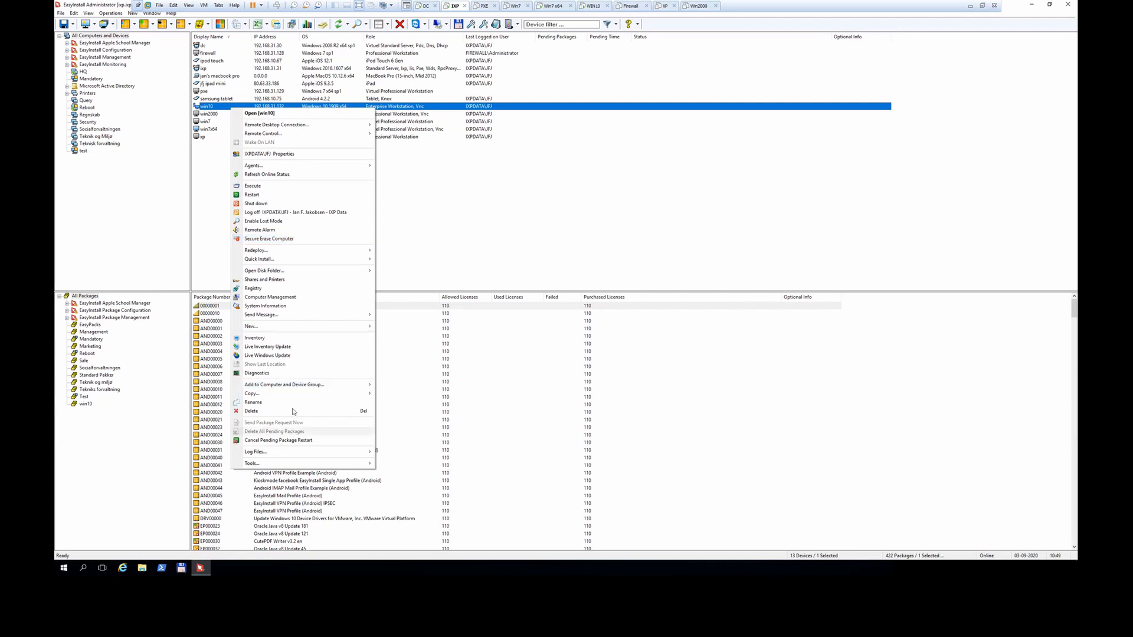
left_click(203, 157)
Step: View the form for creating a Windows 10 Professional operating system package and browse the existing OS packages
left_click(281, 348)
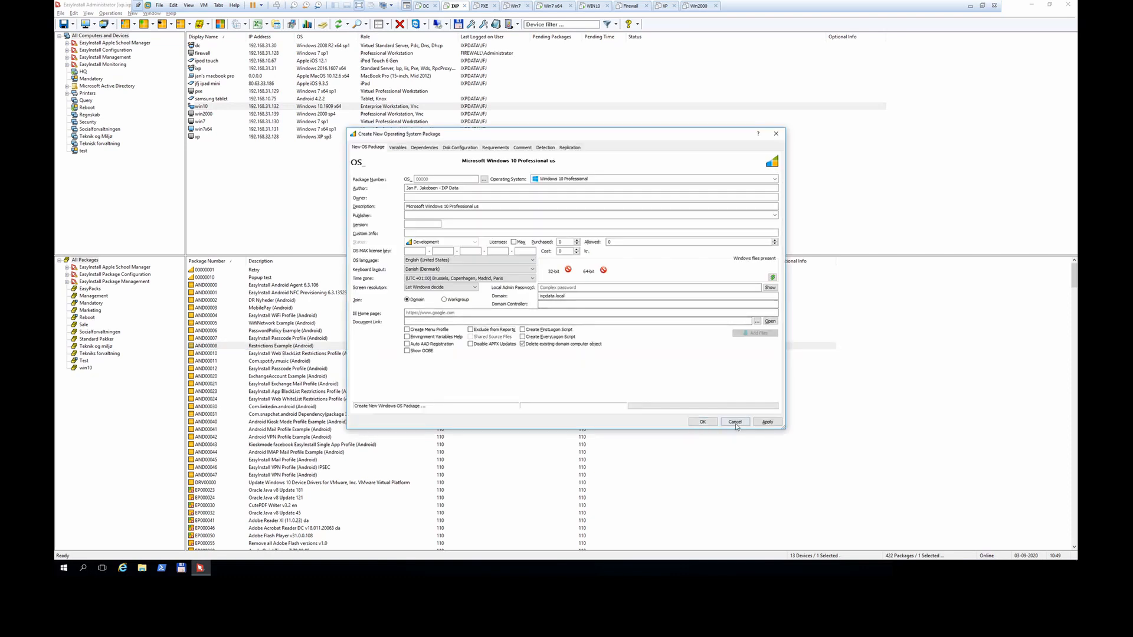
left_click(735, 422)
left_click(273, 338)
key("o")
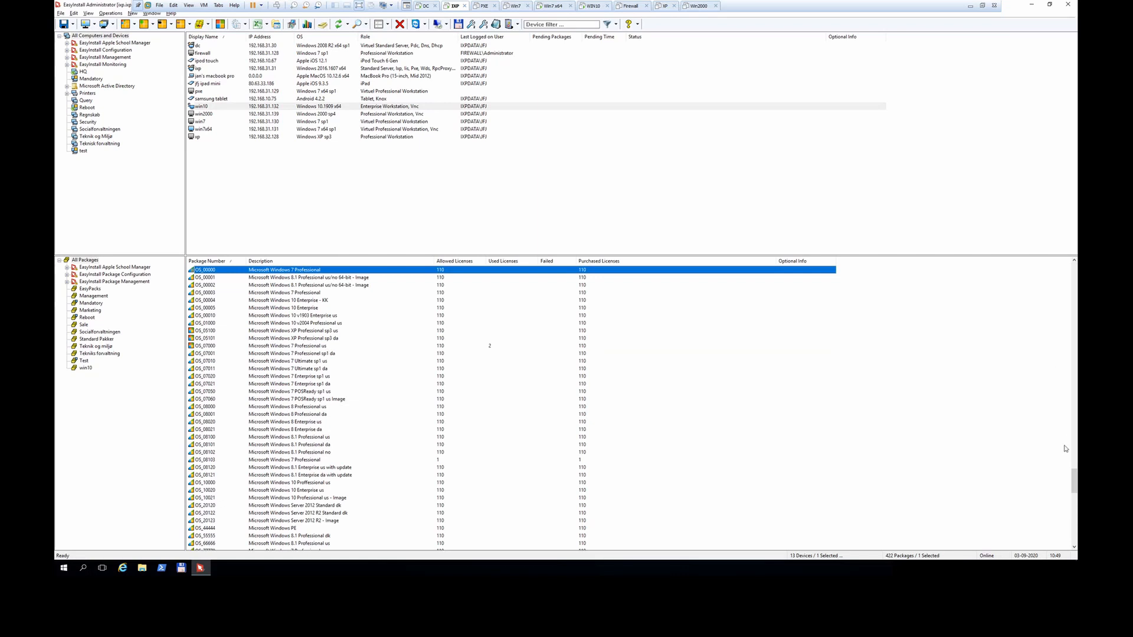
left_click_drag(1074, 479, 1074, 275)
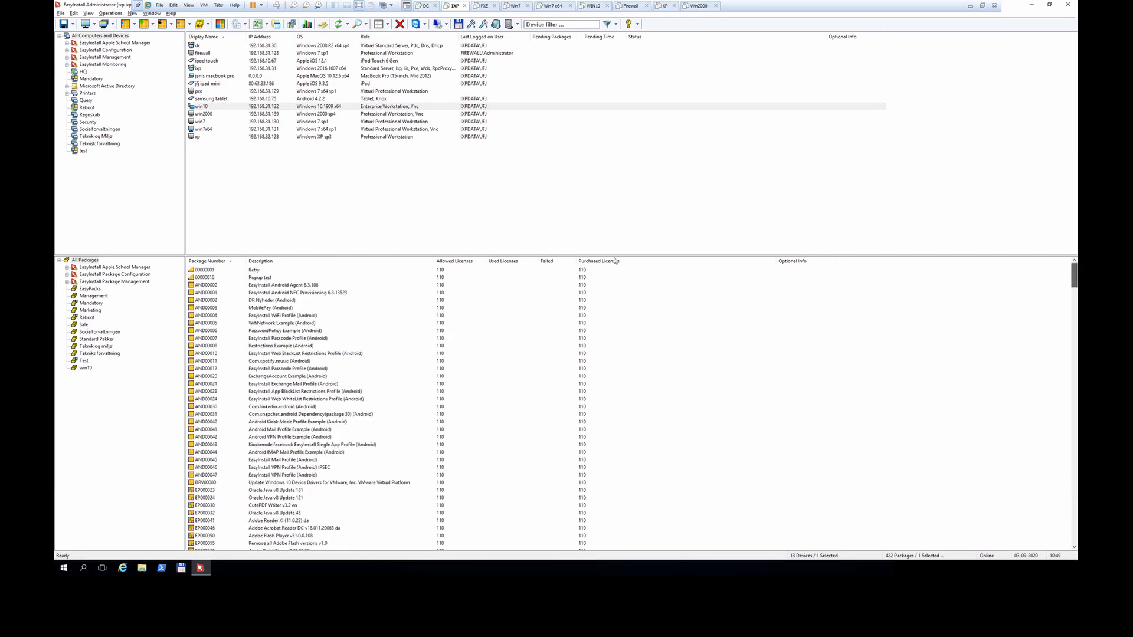
left_click(211, 271)
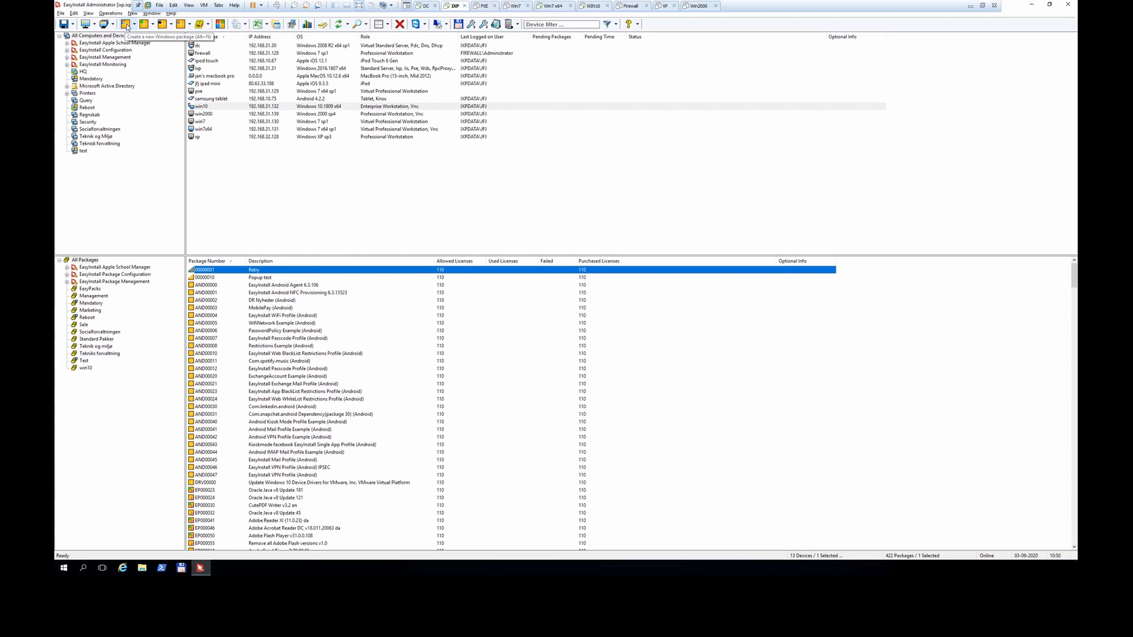
Step: Start a new Windows package of type Microsoft Installer MSI and add all files from the PaintShop folder
left_click(127, 25)
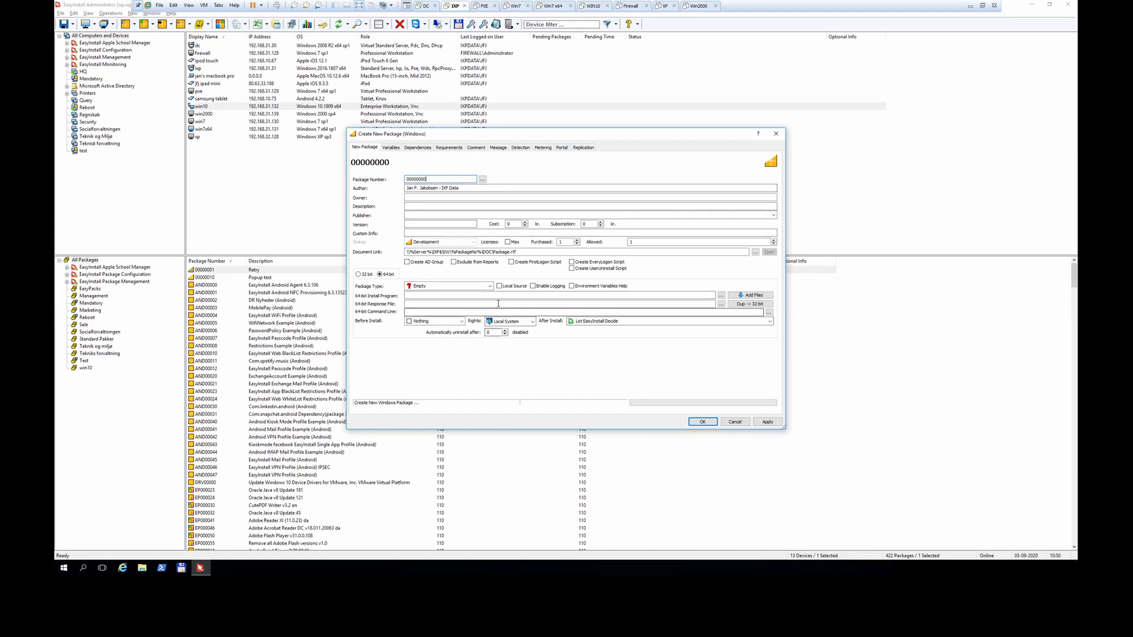
left_click(489, 287)
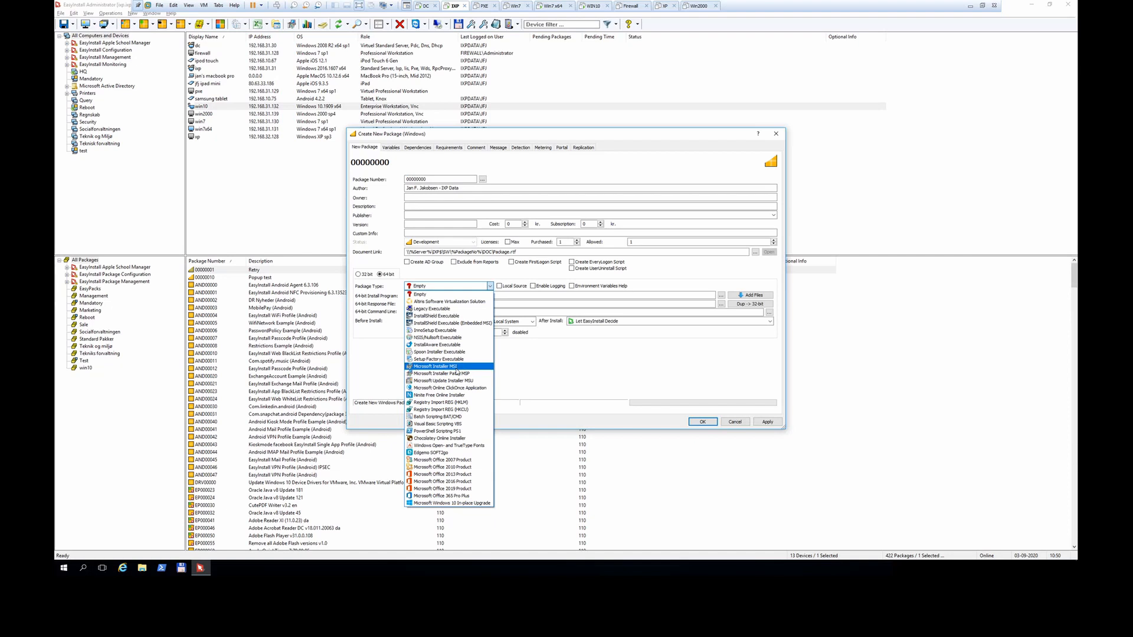
left_click(471, 367)
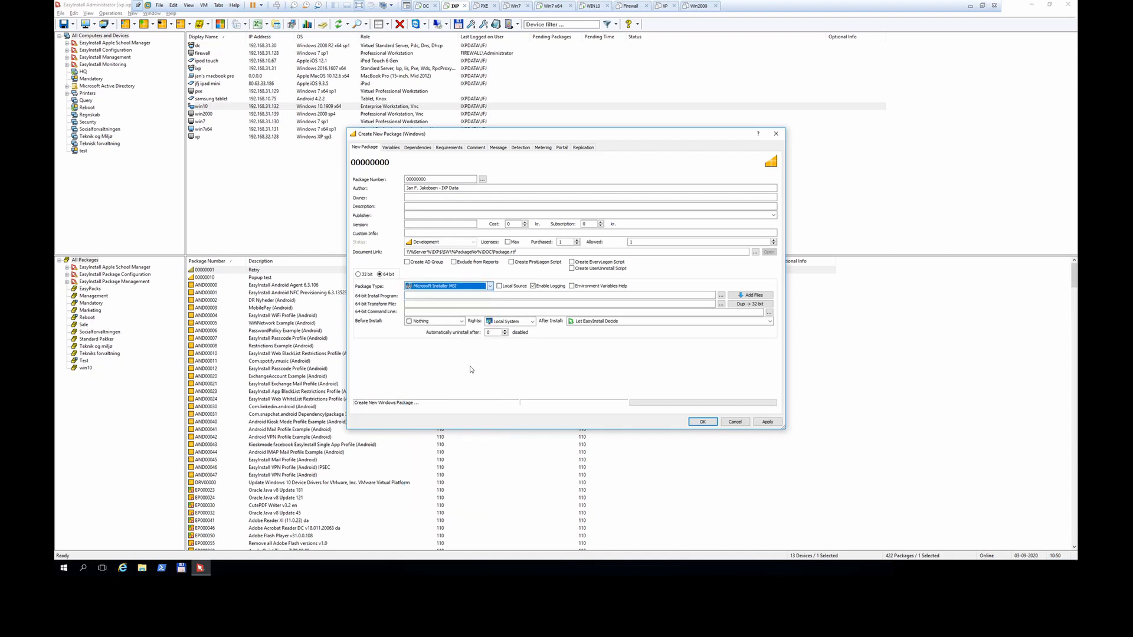
left_click(767, 297)
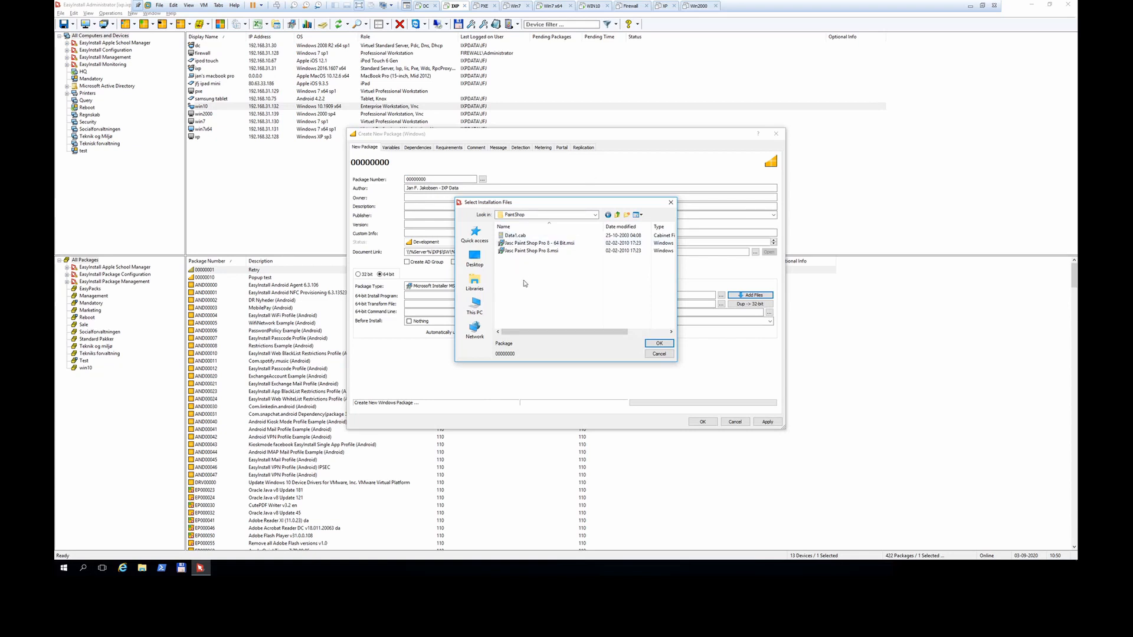
key("ctrl+a")
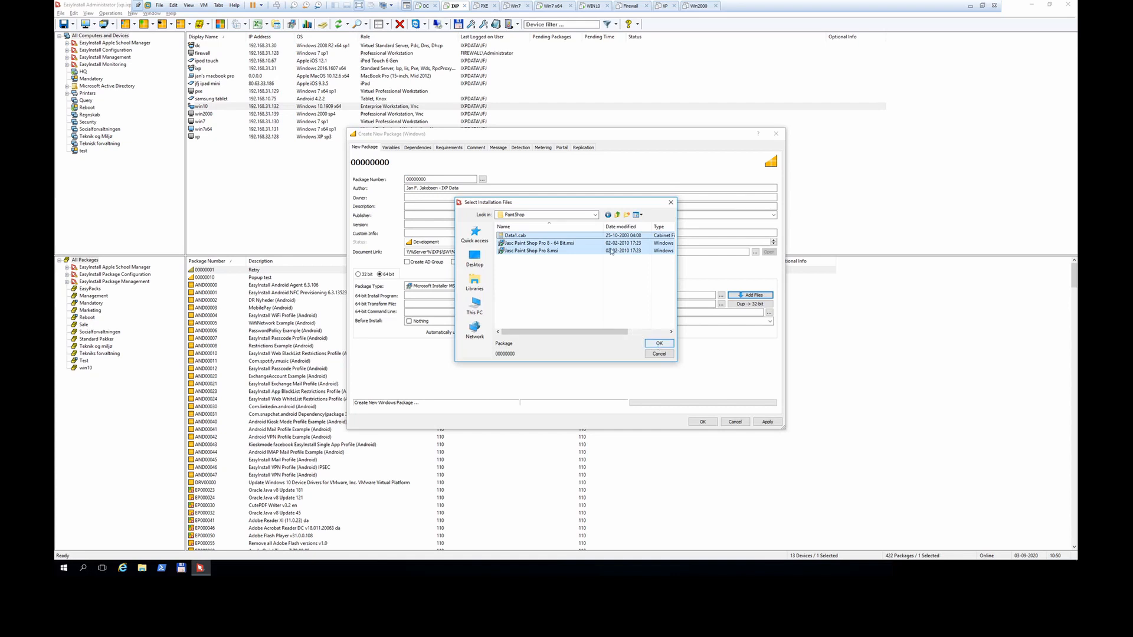
left_click(661, 344)
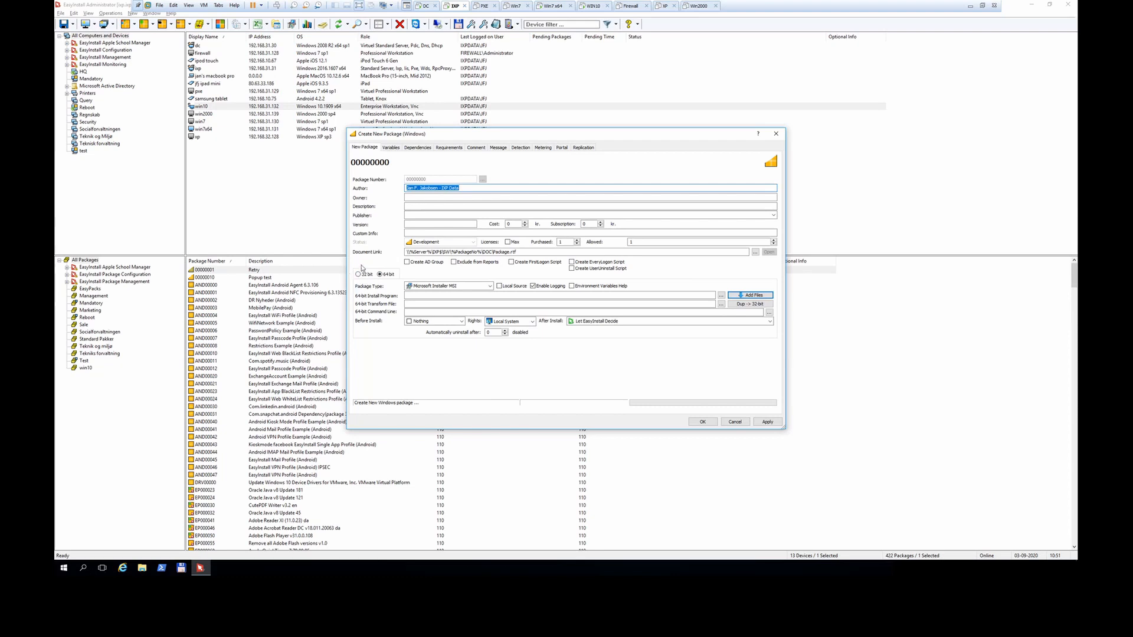
Step: Set Jasc Paint Shop Pro 8 - 64 Bit.msi as the package's 64-bit install program
left_click(721, 296)
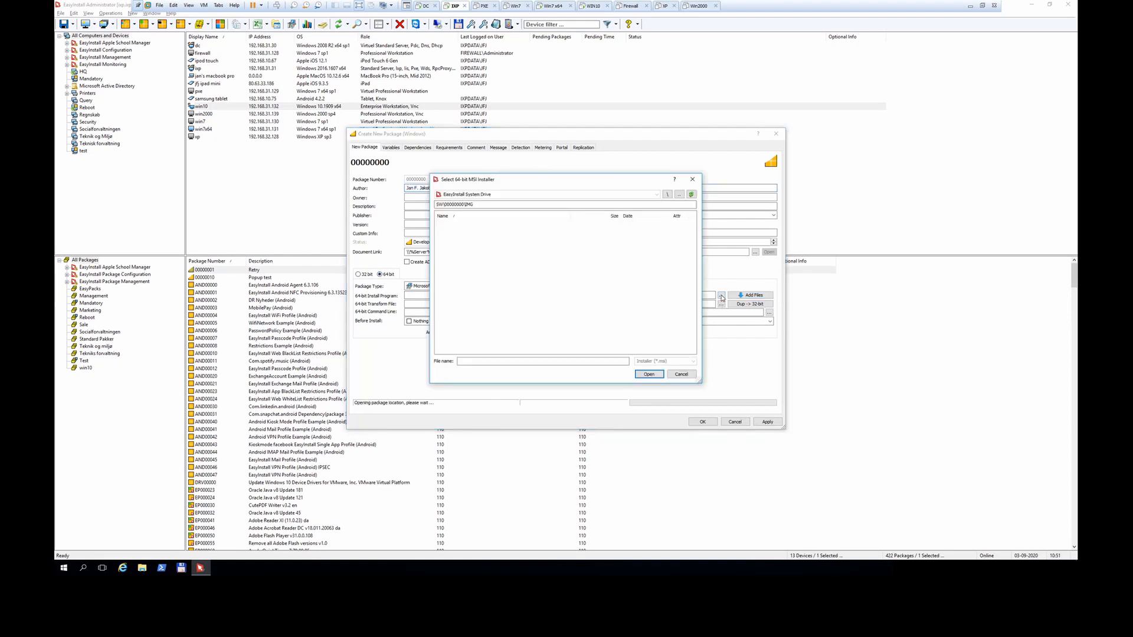
left_click(510, 231)
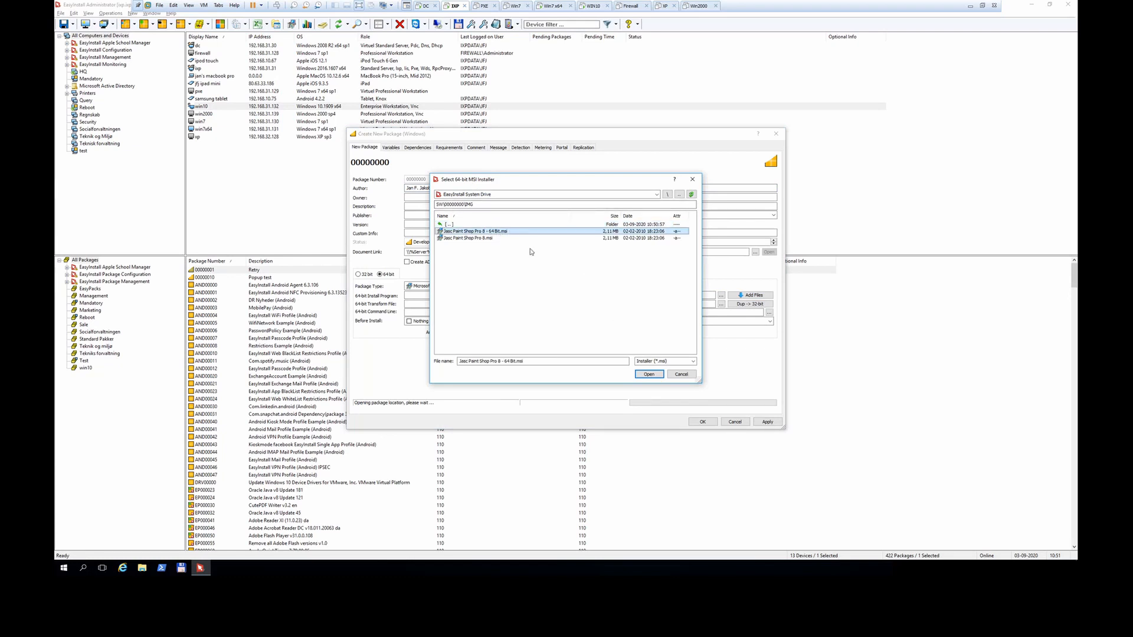
left_click(652, 376)
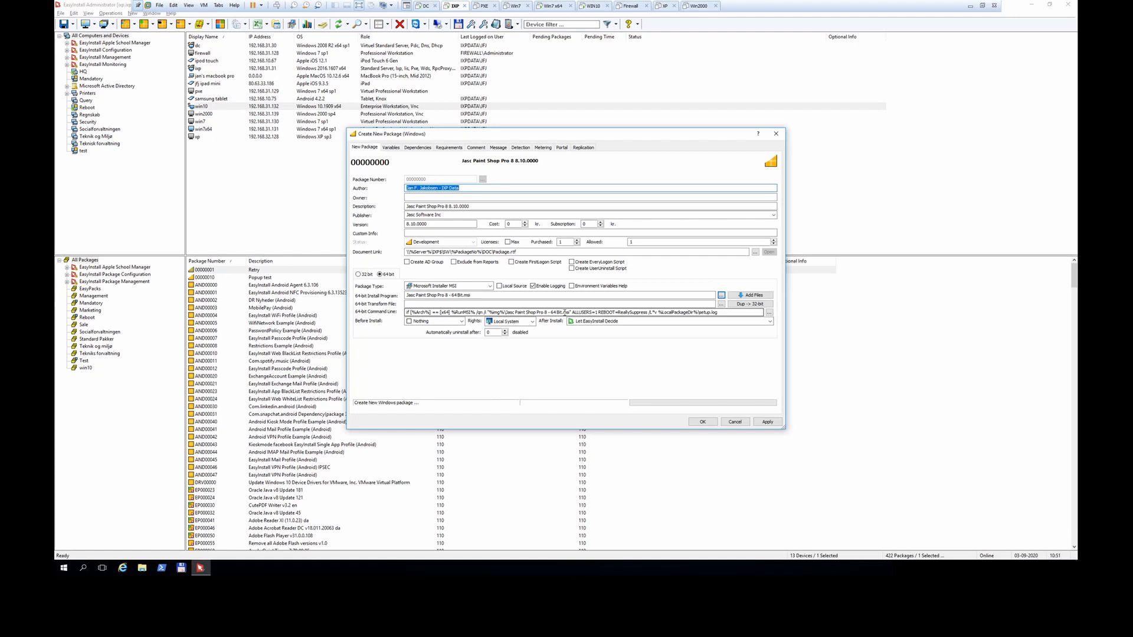
Step: Set Jasc Paint Shop Pro 8.msi as the package's 32-bit install program
left_click(366, 275)
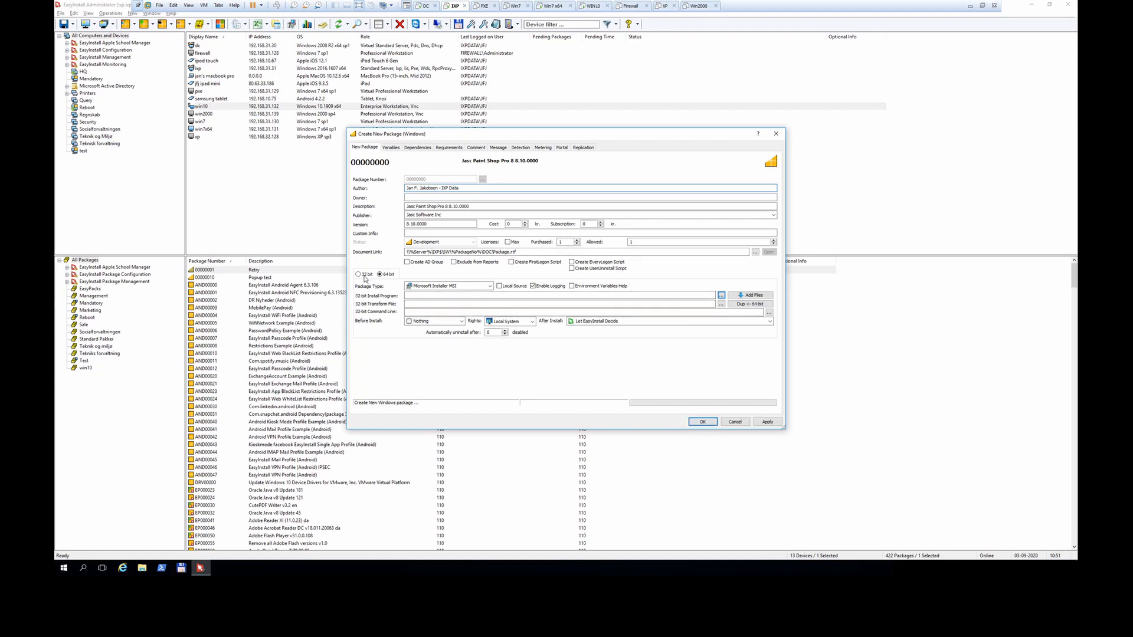
left_click(721, 295)
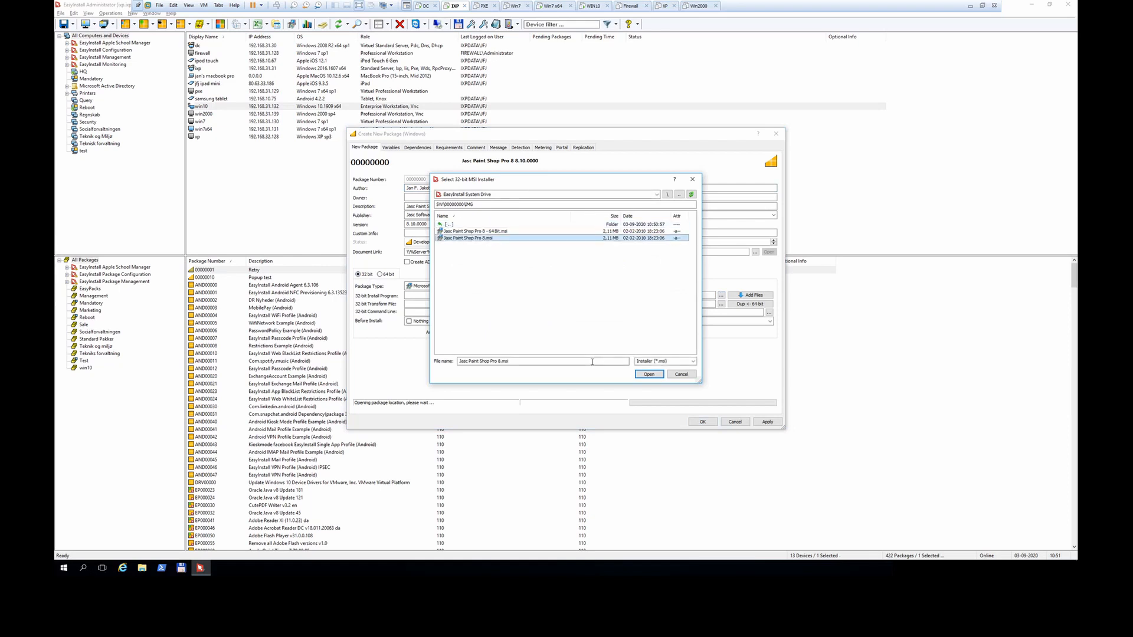
left_click(649, 374)
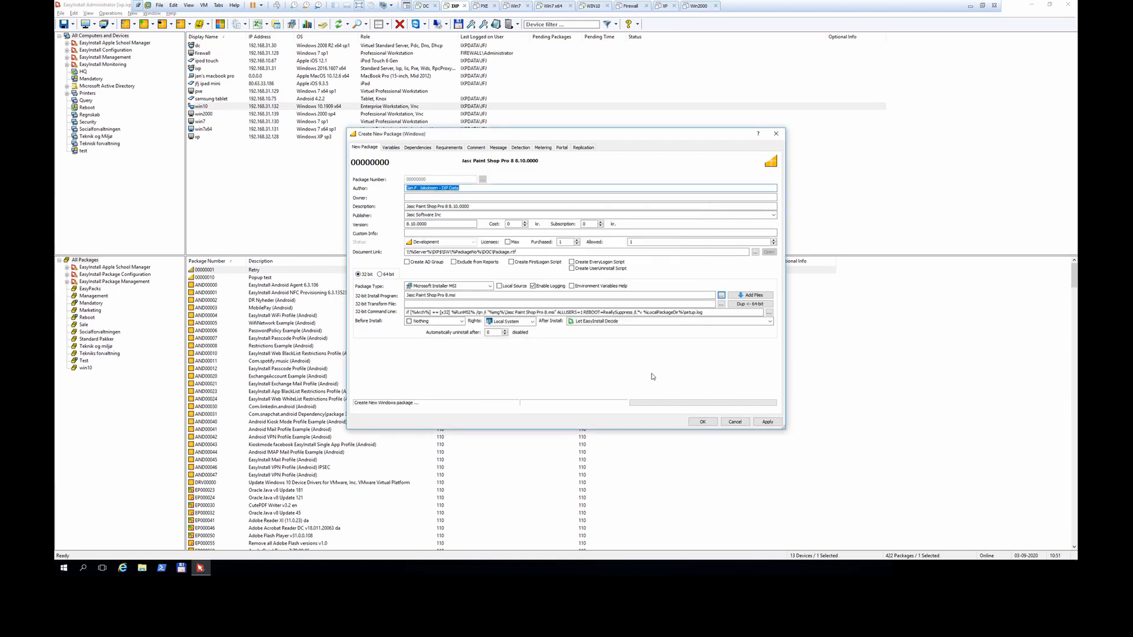
Step: Return to the 64-bit settings, set the package's licenses to Max and keep the before-install action at Nothing
left_click(380, 275)
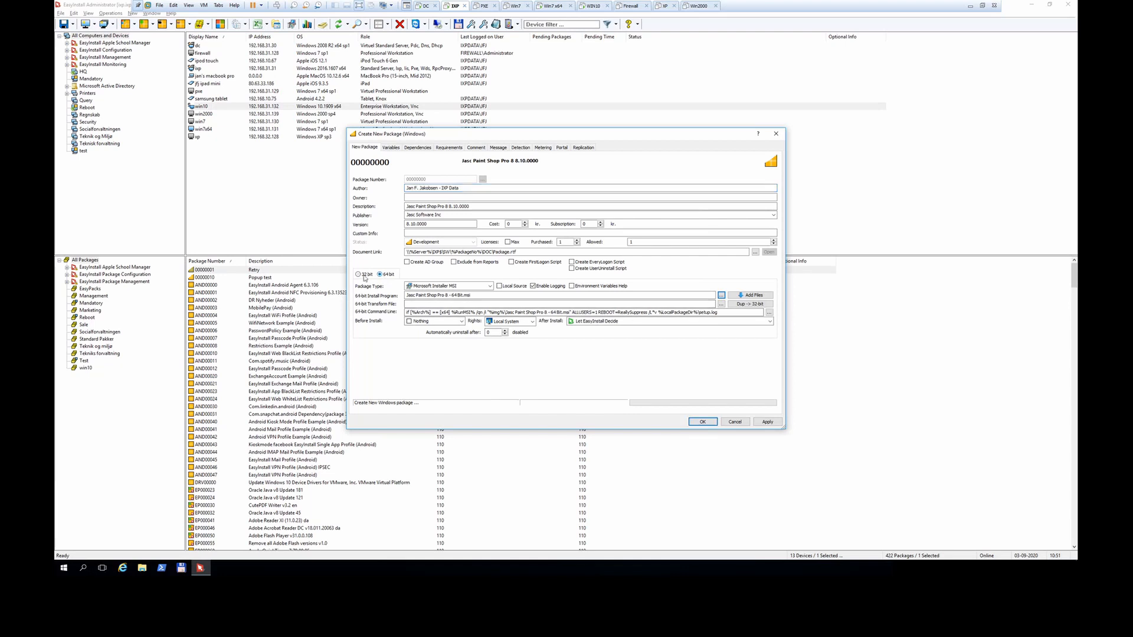
left_click(385, 276)
left_click(512, 243)
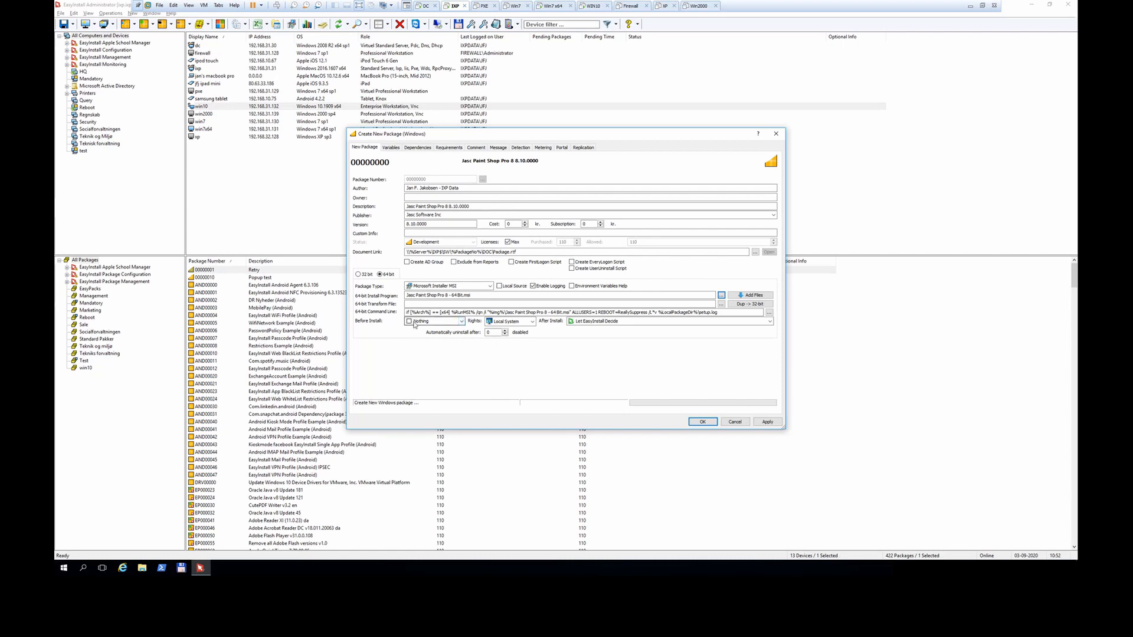
left_click(462, 322)
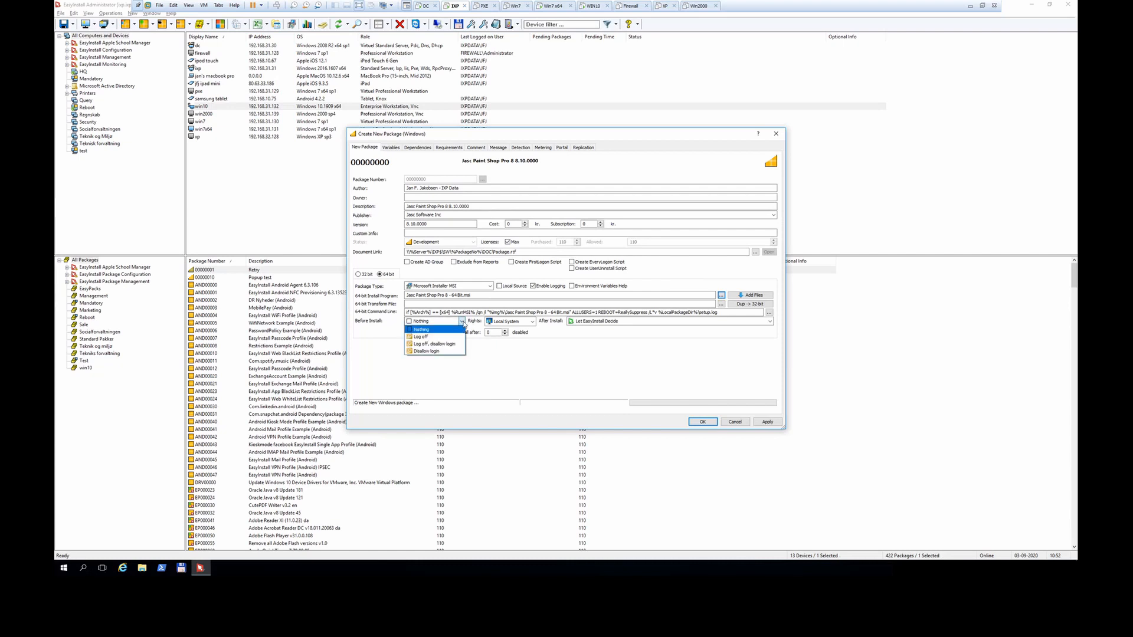
left_click(462, 323)
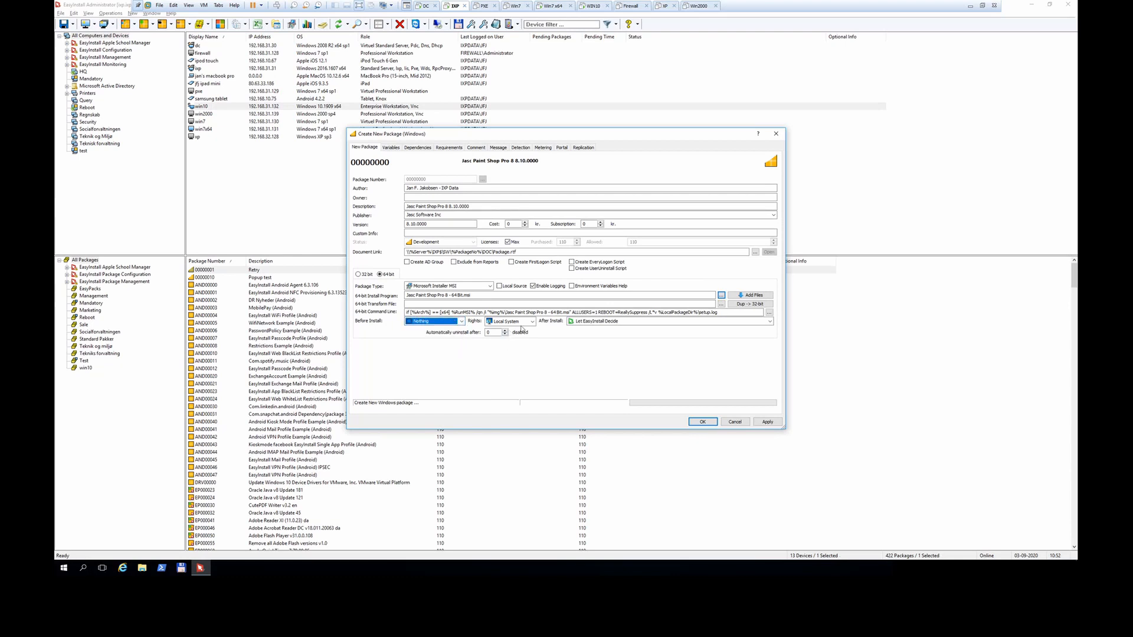
Step: Keep the package's rights at Local System, automatic uninstall at 0 and the after-install action at Let EasyInstall Decide
left_click(533, 323)
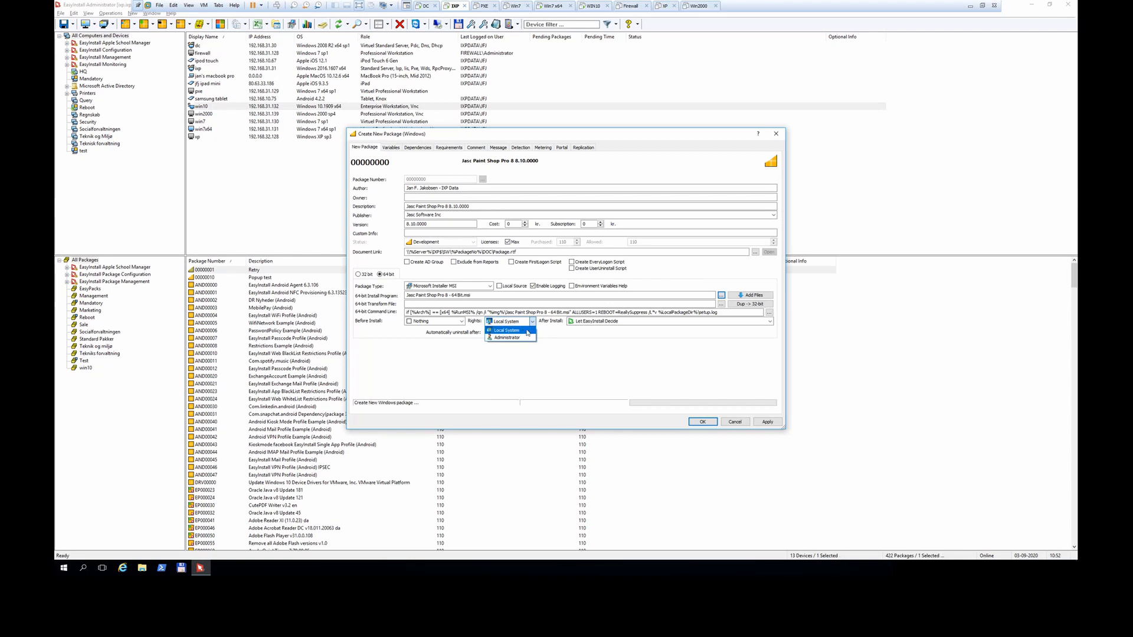
left_click(529, 330)
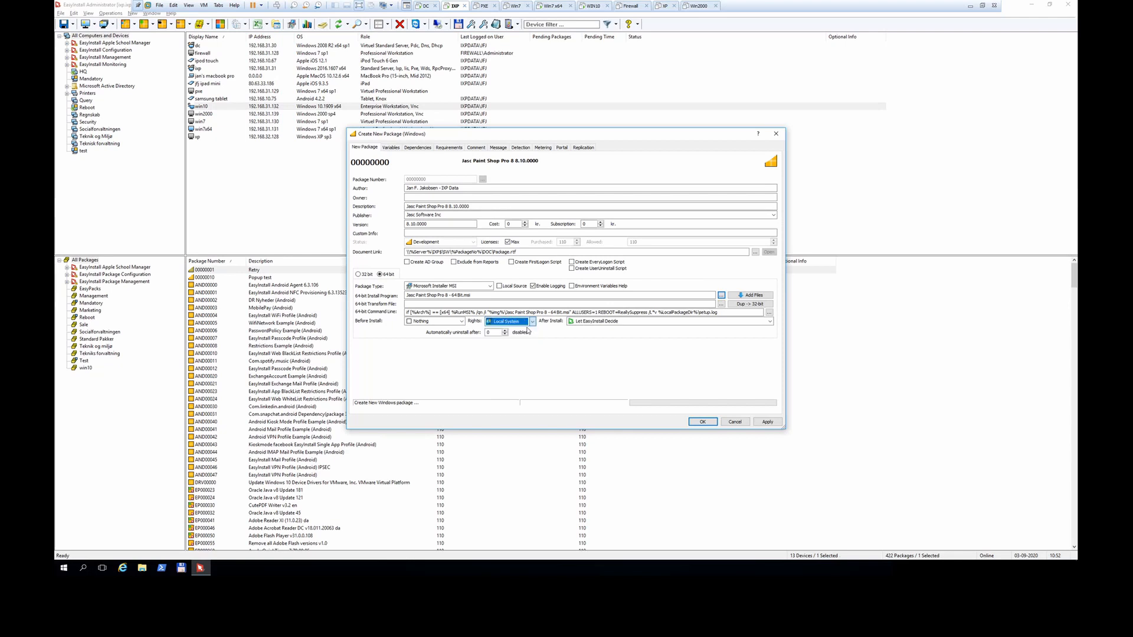
double_click(495, 332)
type("90")
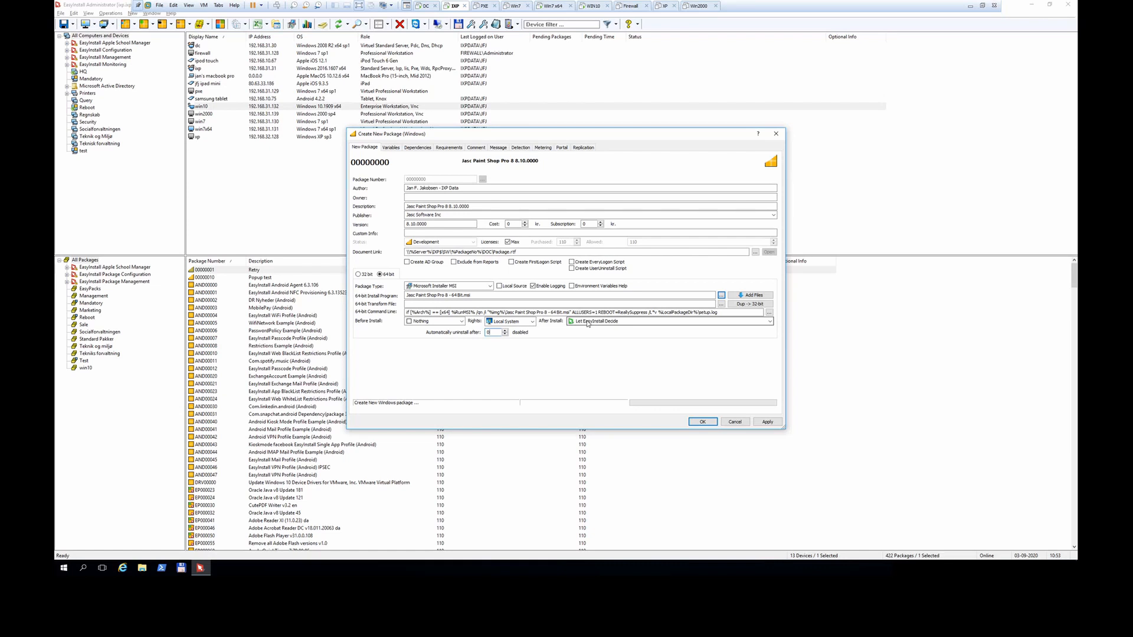
left_click(588, 322)
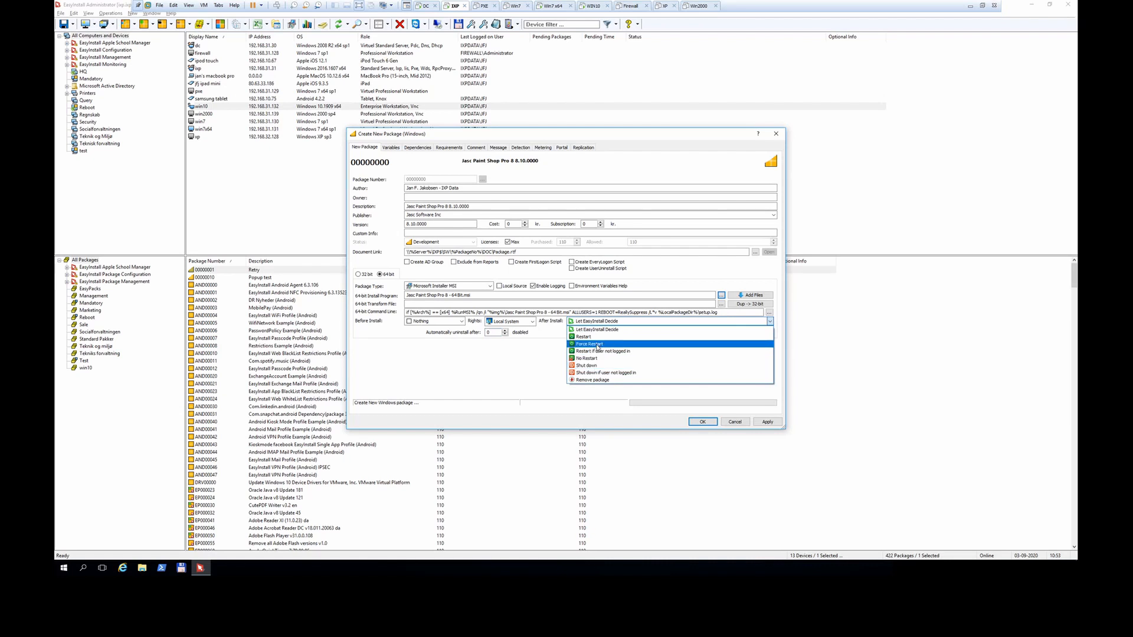
left_click(596, 329)
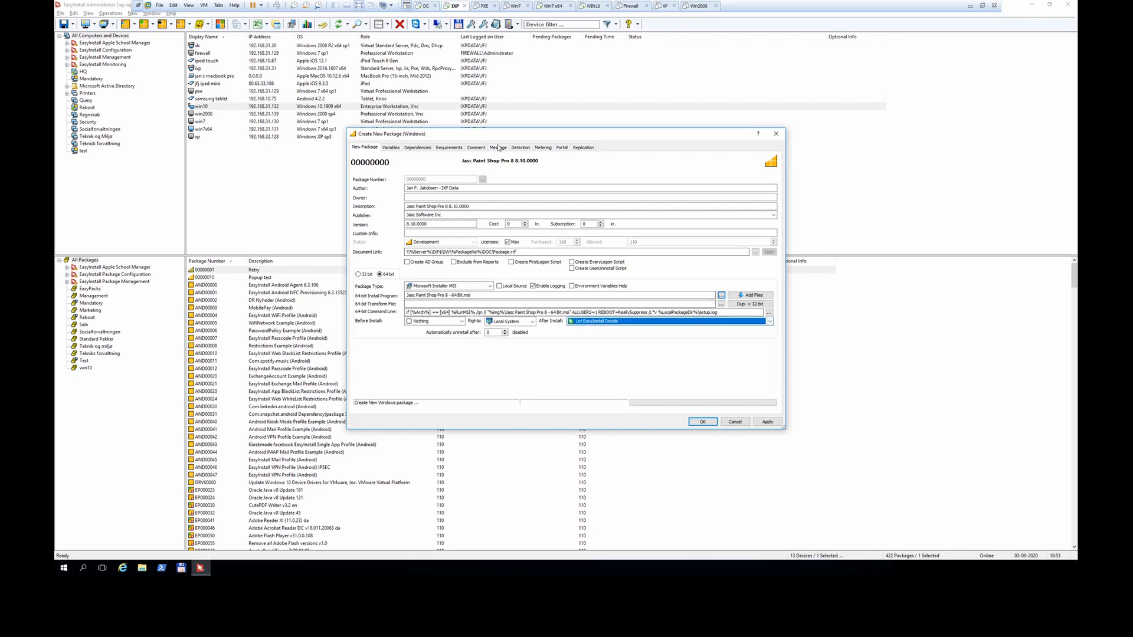
Step: Keep the package's uninstall-first dependency at <None> and review its operating system, architecture and role requirements
left_click(417, 147)
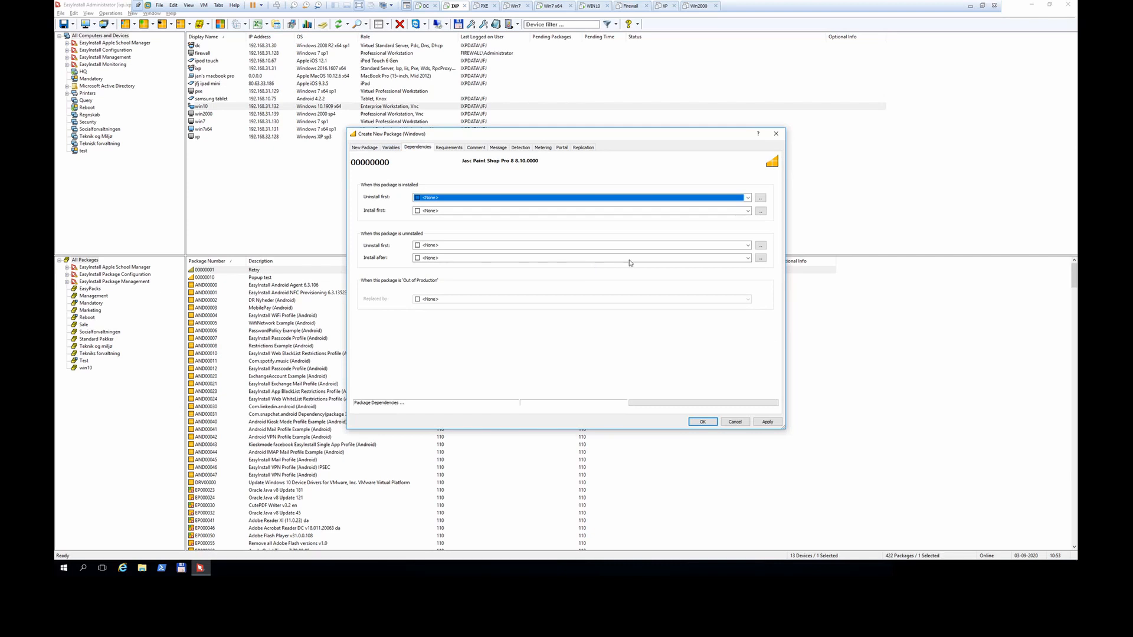
left_click(747, 200)
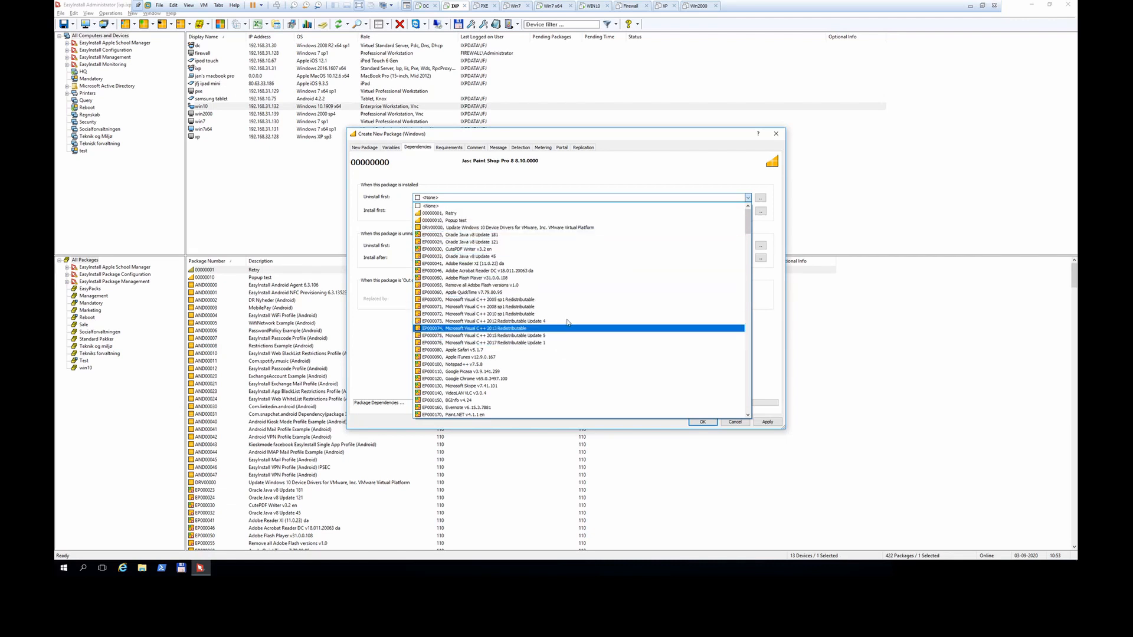
left_click(437, 205)
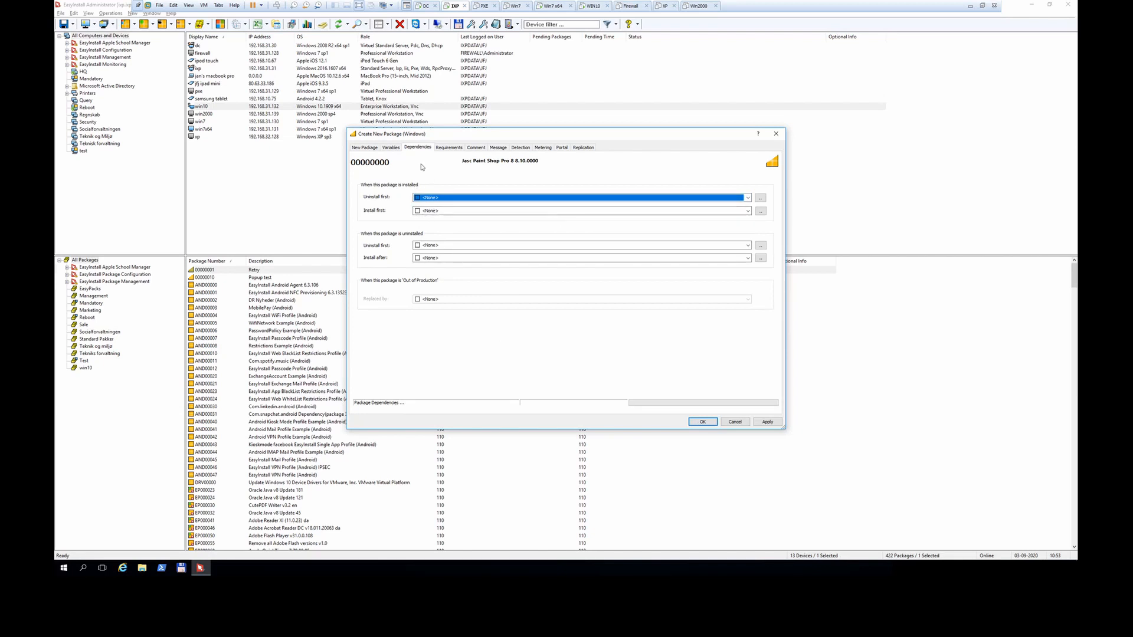
left_click(451, 148)
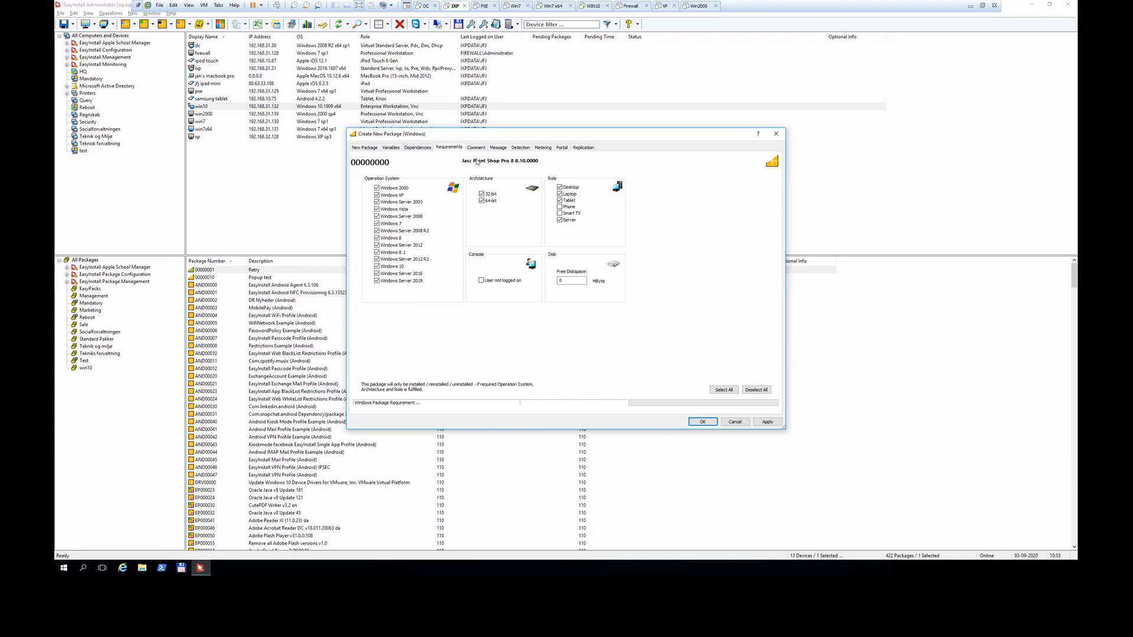
Step: Review the package's detection rules, including the first MSI GUID and its version
left_click(513, 149)
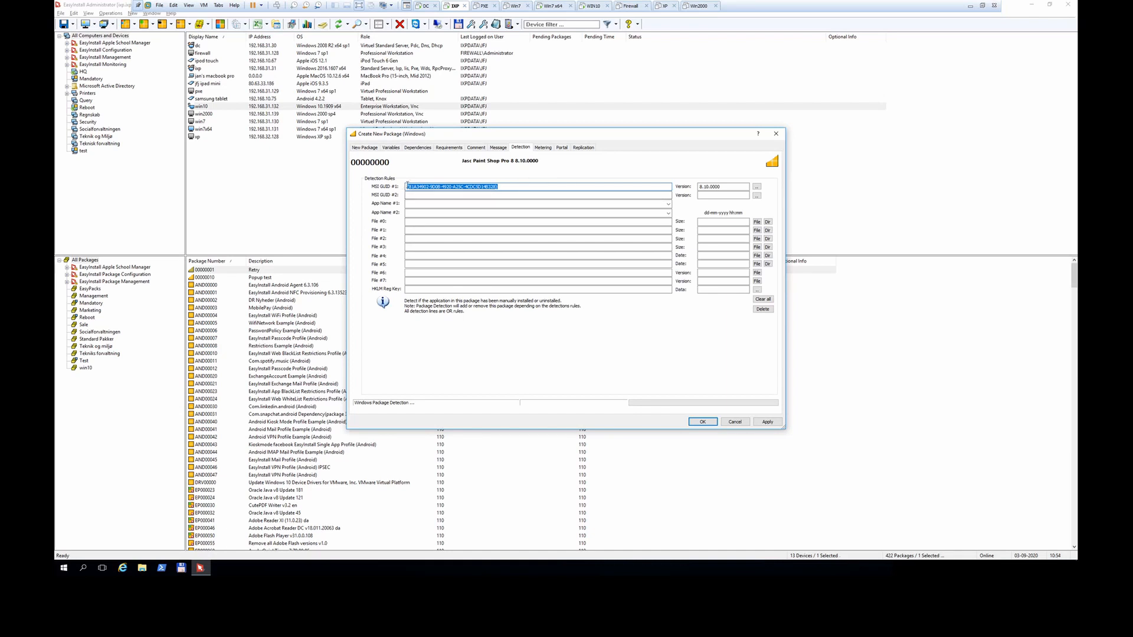
left_click(730, 187)
left_click_drag(500, 187, 302, 188)
Step: Set the package's metering to uninstall it automatically if it is not used within 90 days
left_click(543, 148)
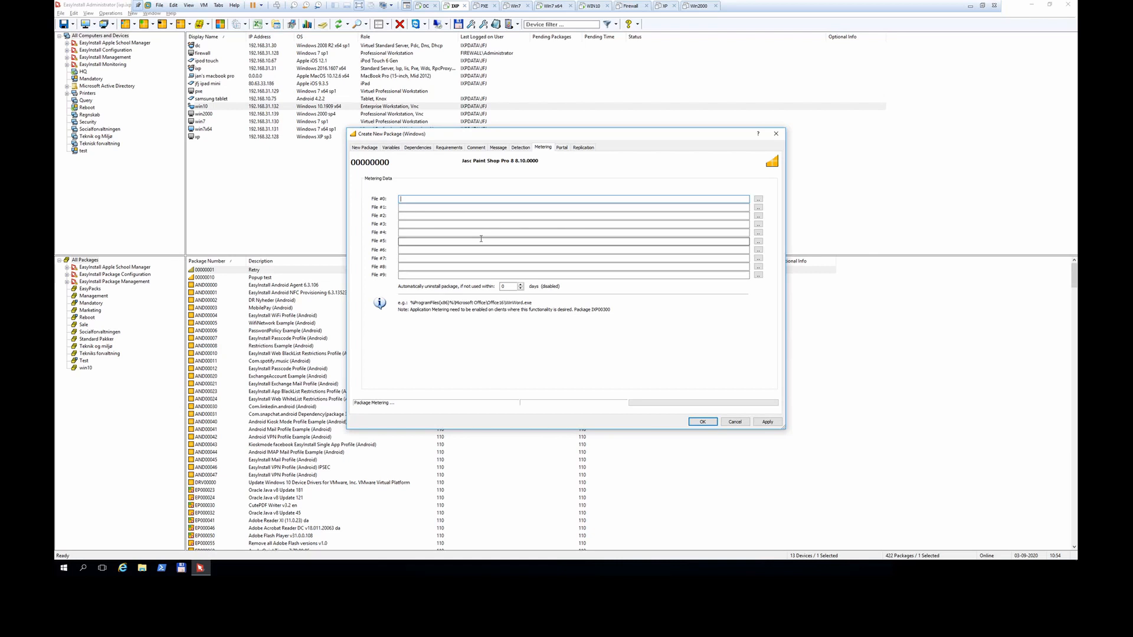
double_click(510, 287)
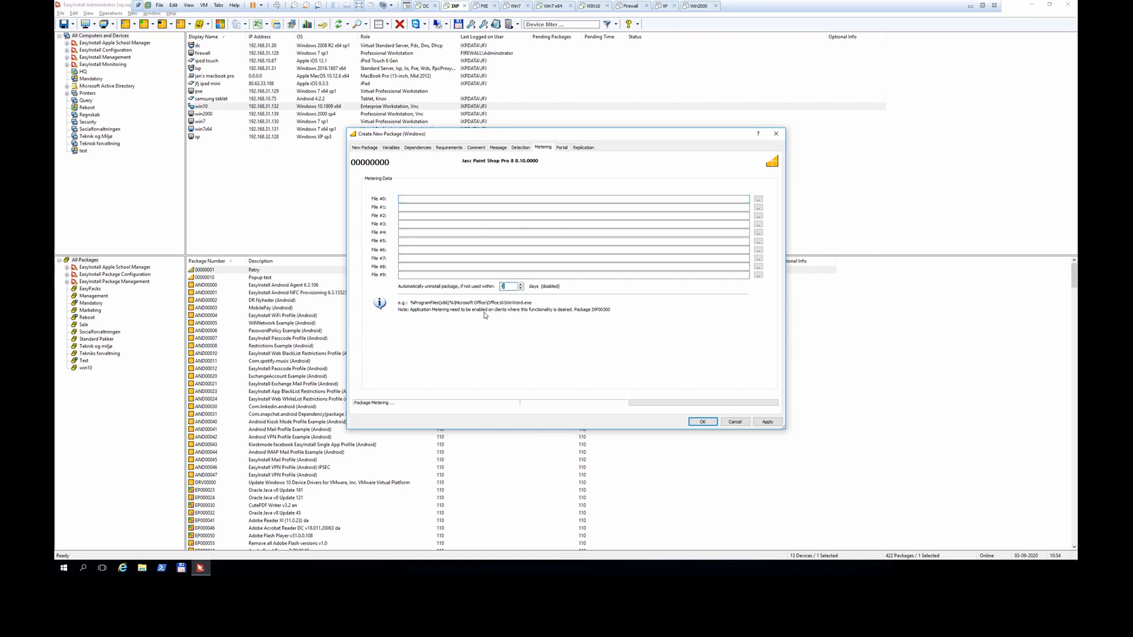
type("90")
Step: List the package in the Self Service Software Portal under the Company Apps category
left_click(562, 148)
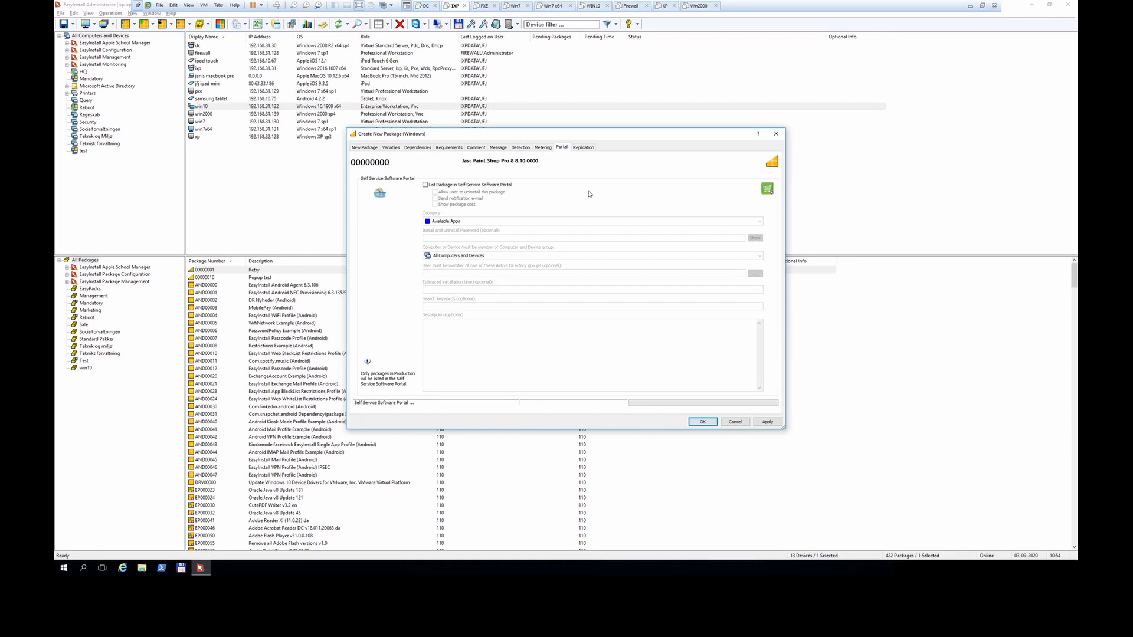
left_click(425, 185)
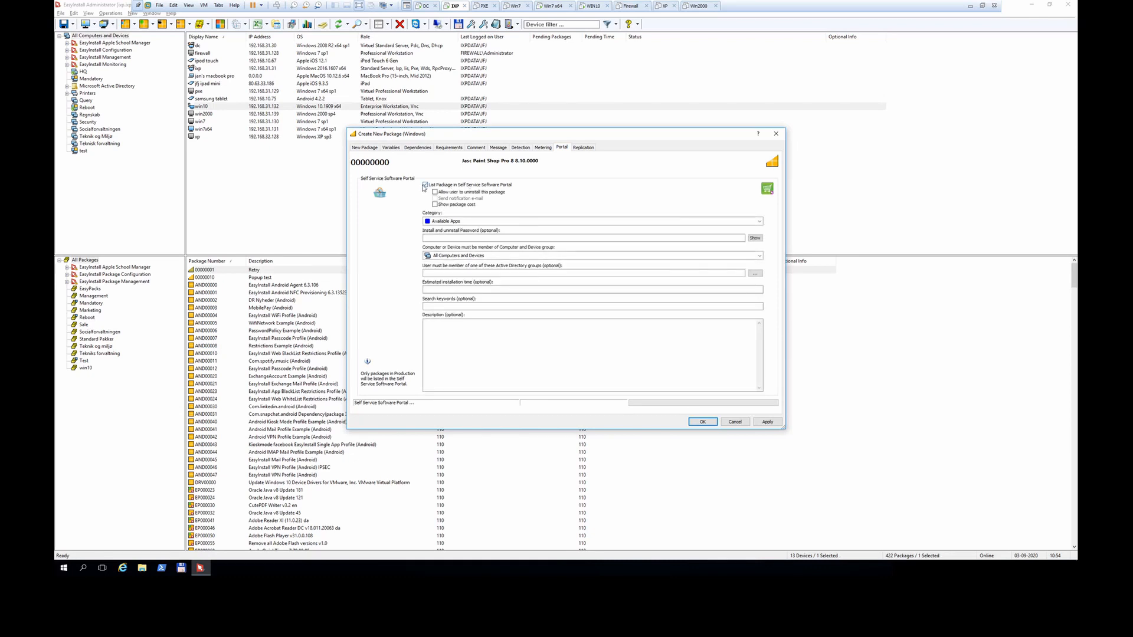
left_click(451, 222)
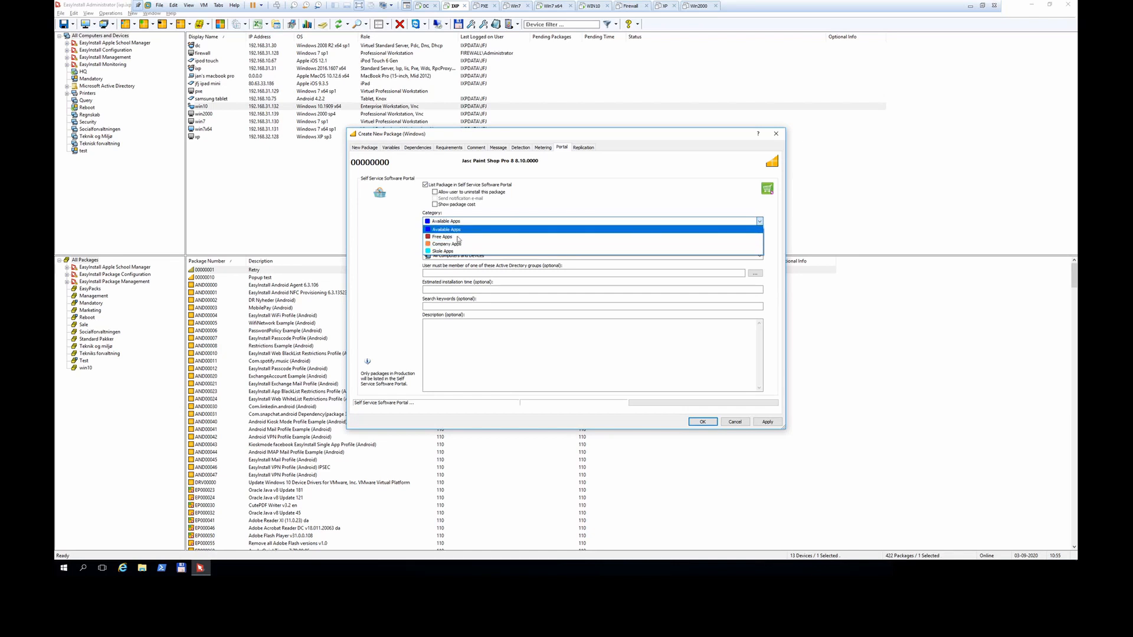
left_click(459, 244)
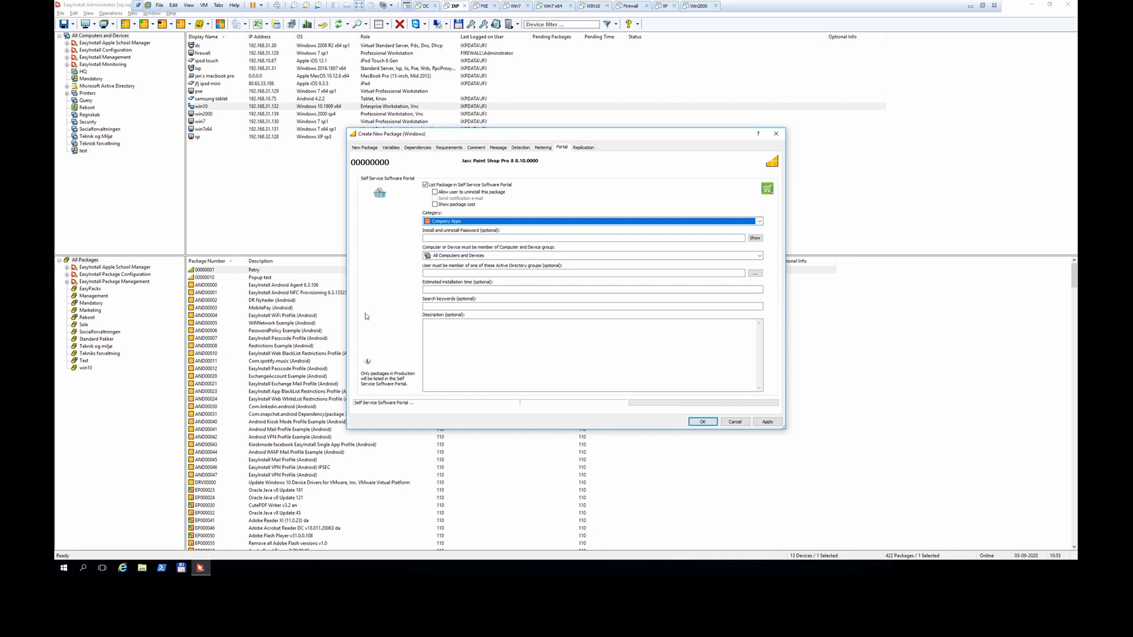
Step: Leave the portal password and Active Directory group empty, keep the device group at All Computers and Devices, and create the package
left_click(438, 238)
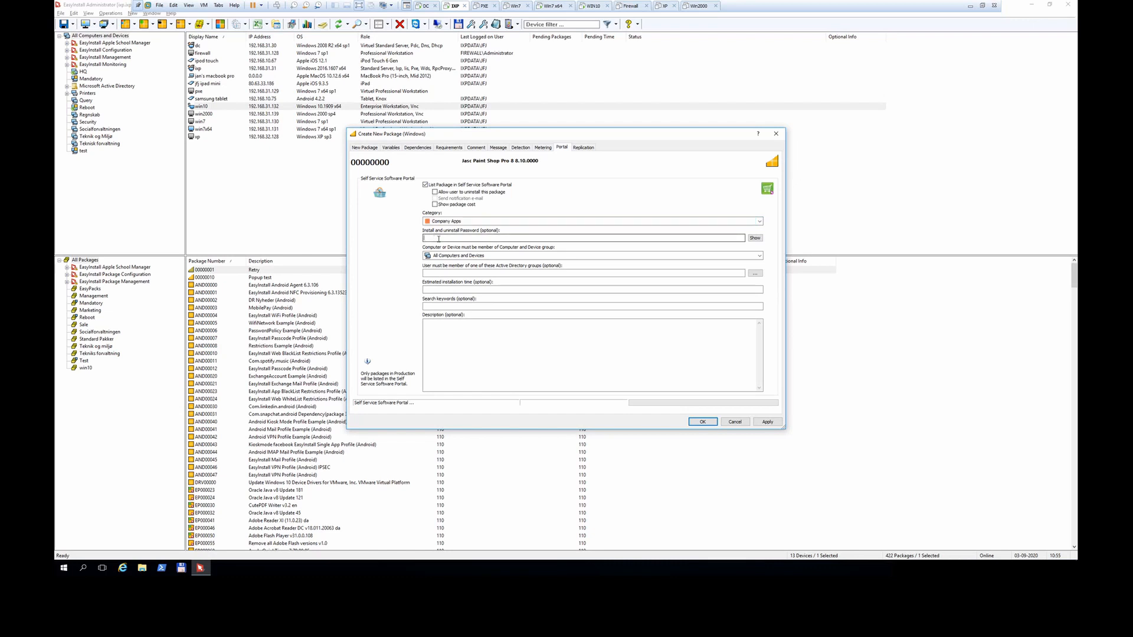
left_click(683, 325)
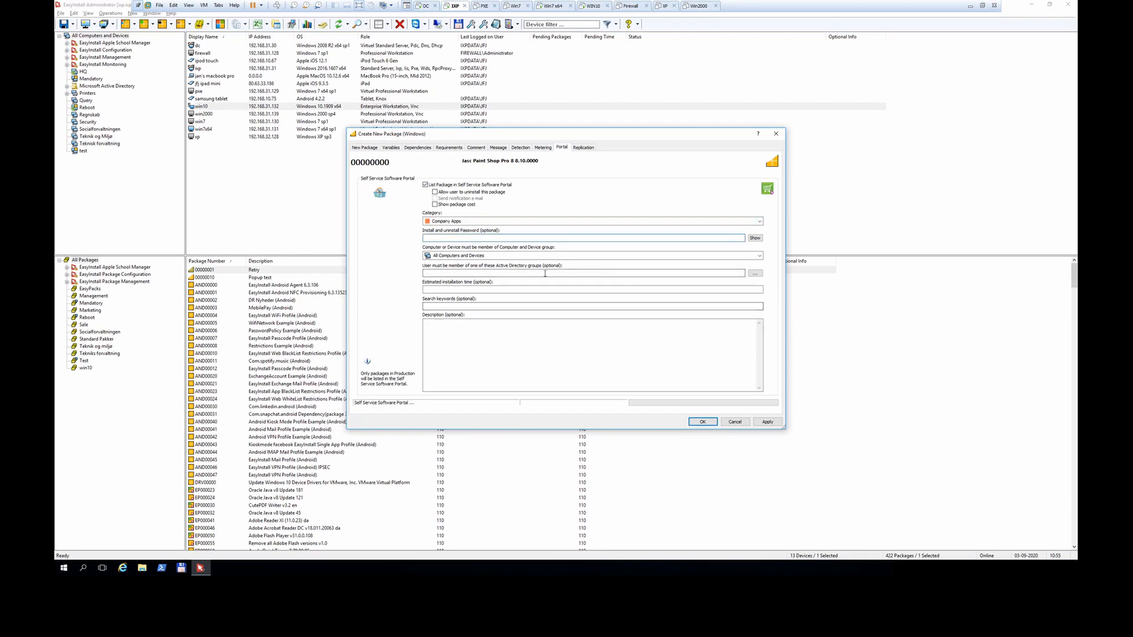
left_click(429, 257)
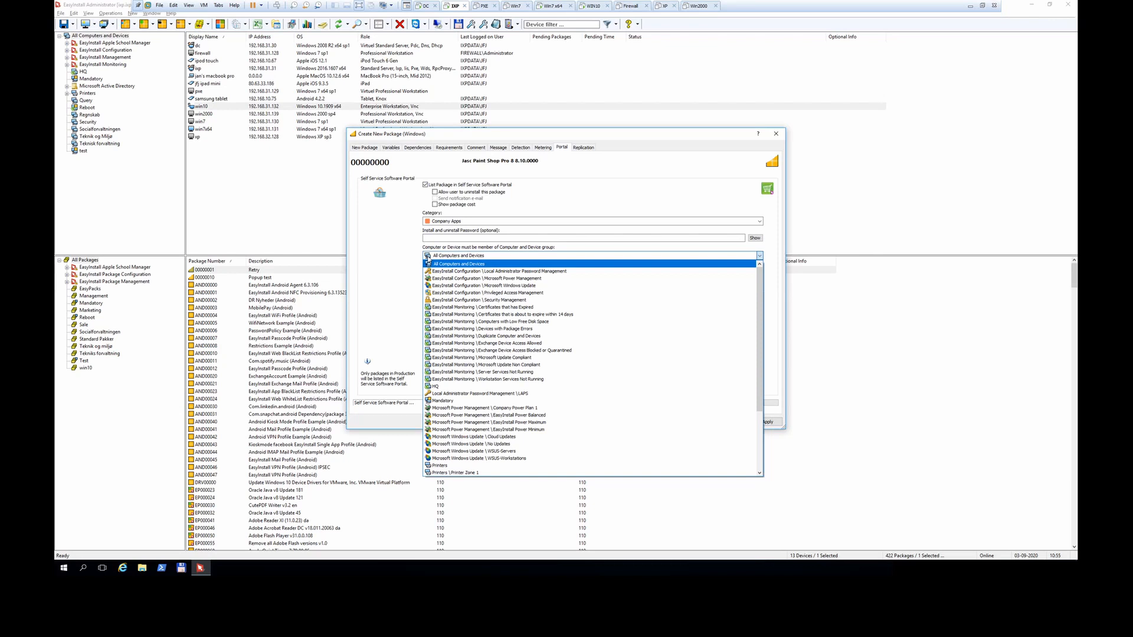
left_click(429, 259)
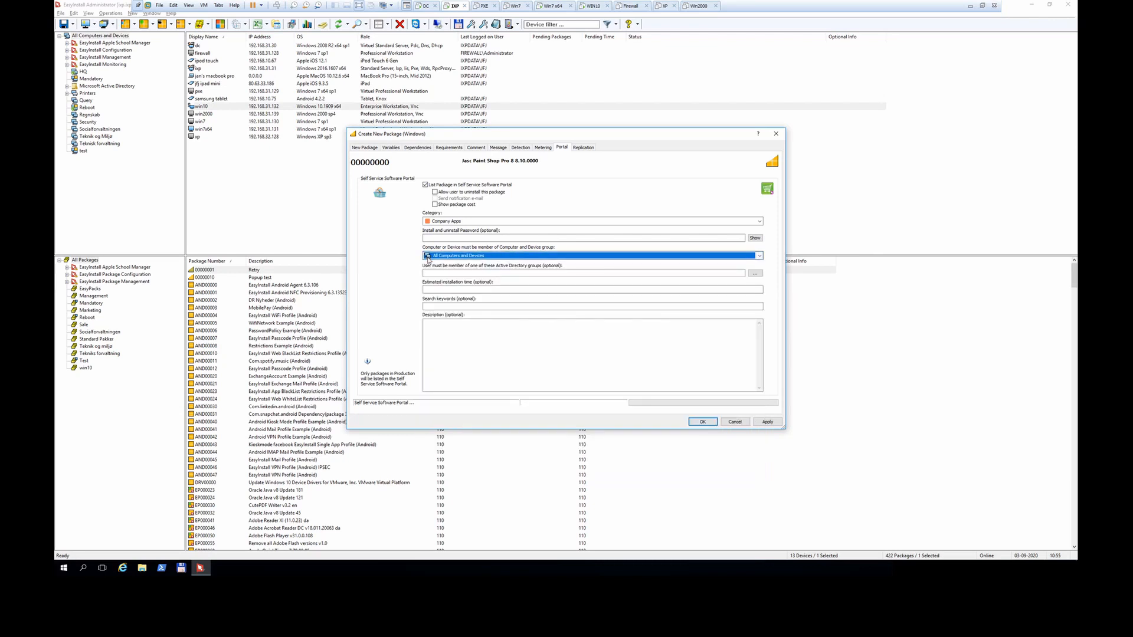
left_click(555, 273)
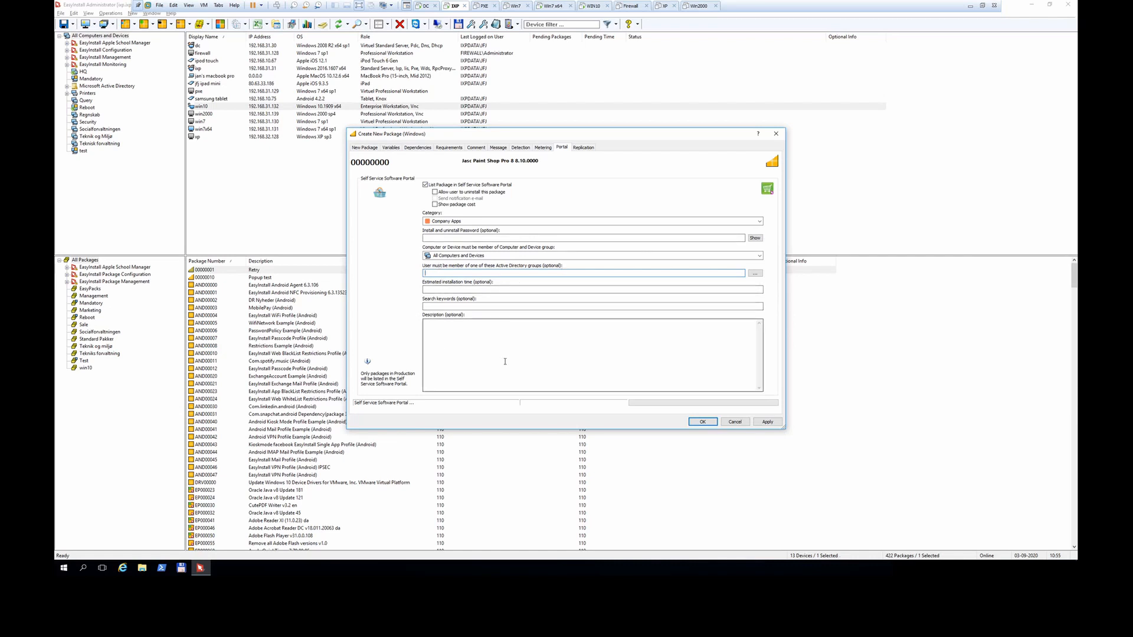
left_click(703, 422)
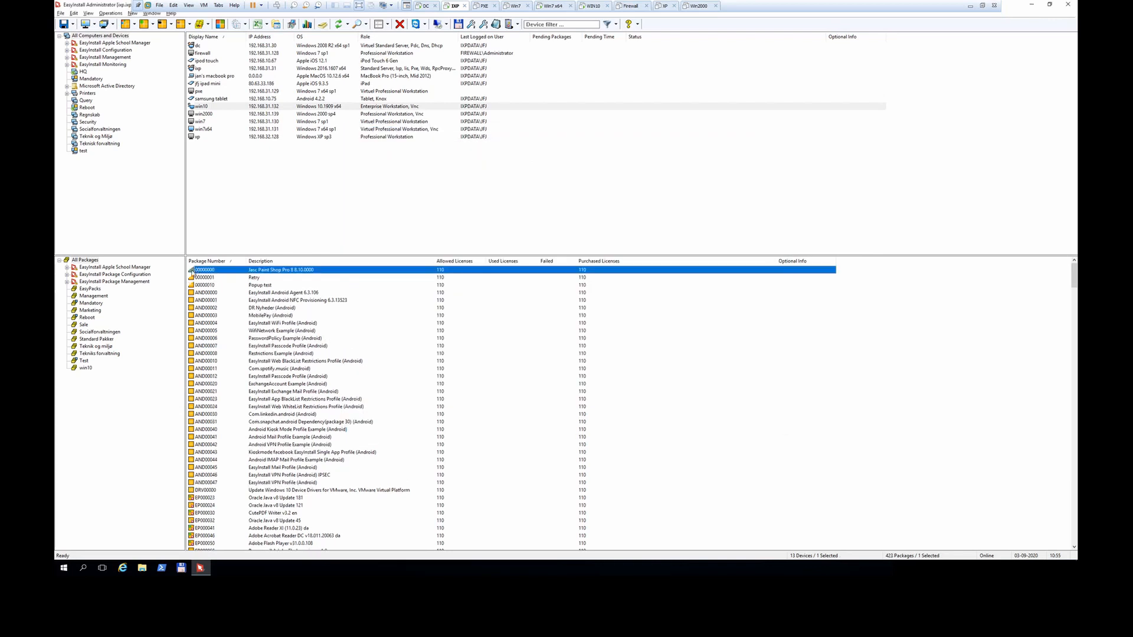
Step: Change the status of the Jasc Paint Shop Pro 8 package to Production
right_click(236, 273)
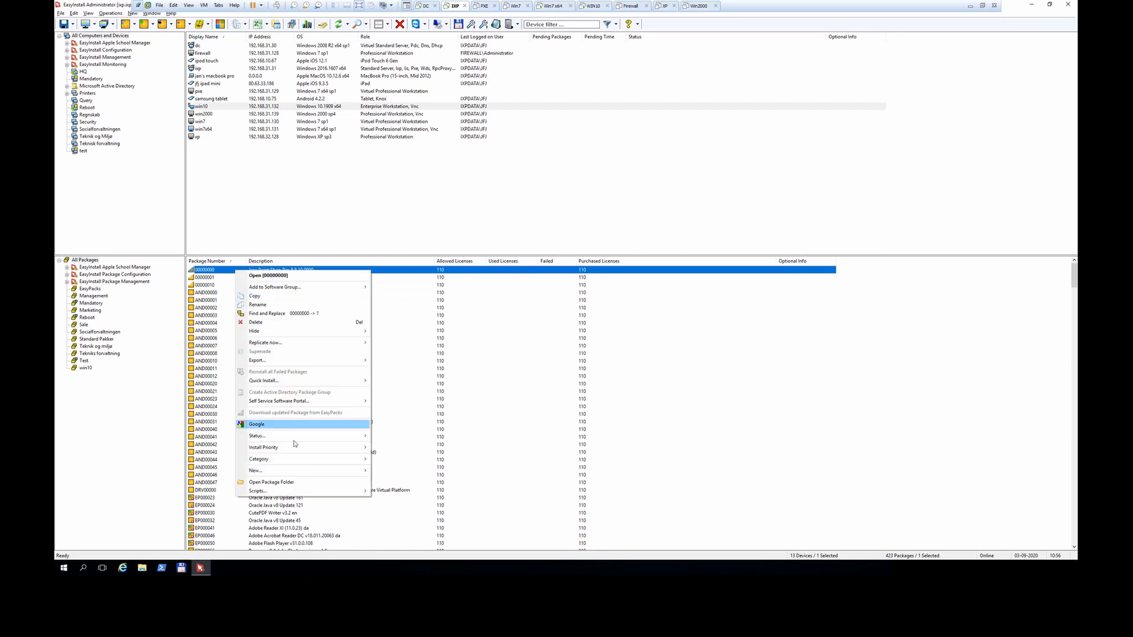
mouse_move(301, 438)
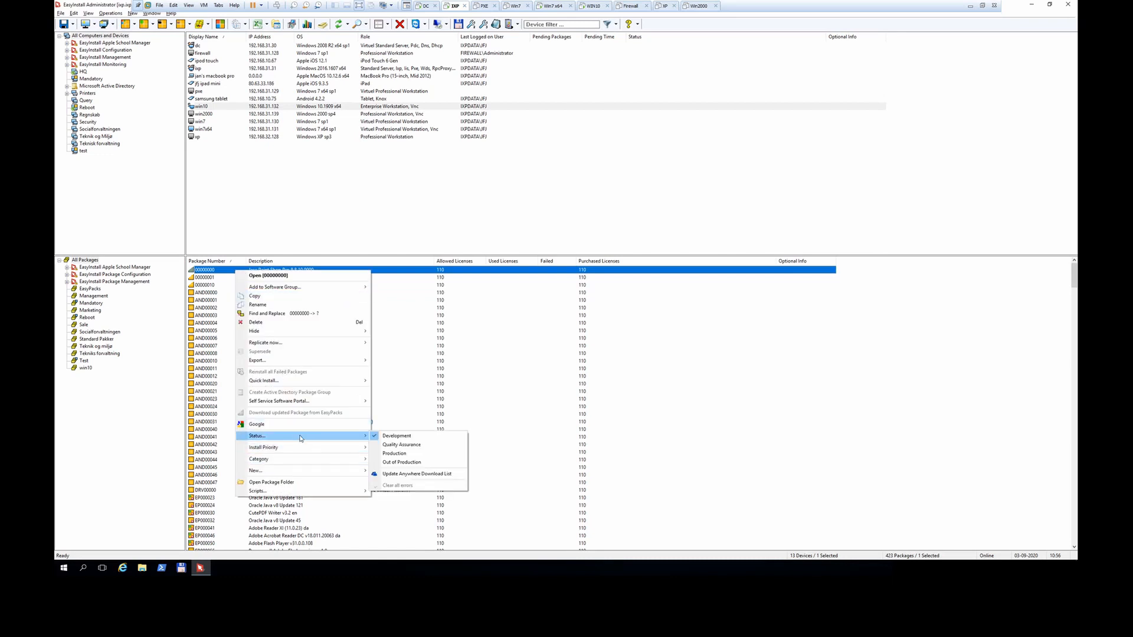
left_click(427, 456)
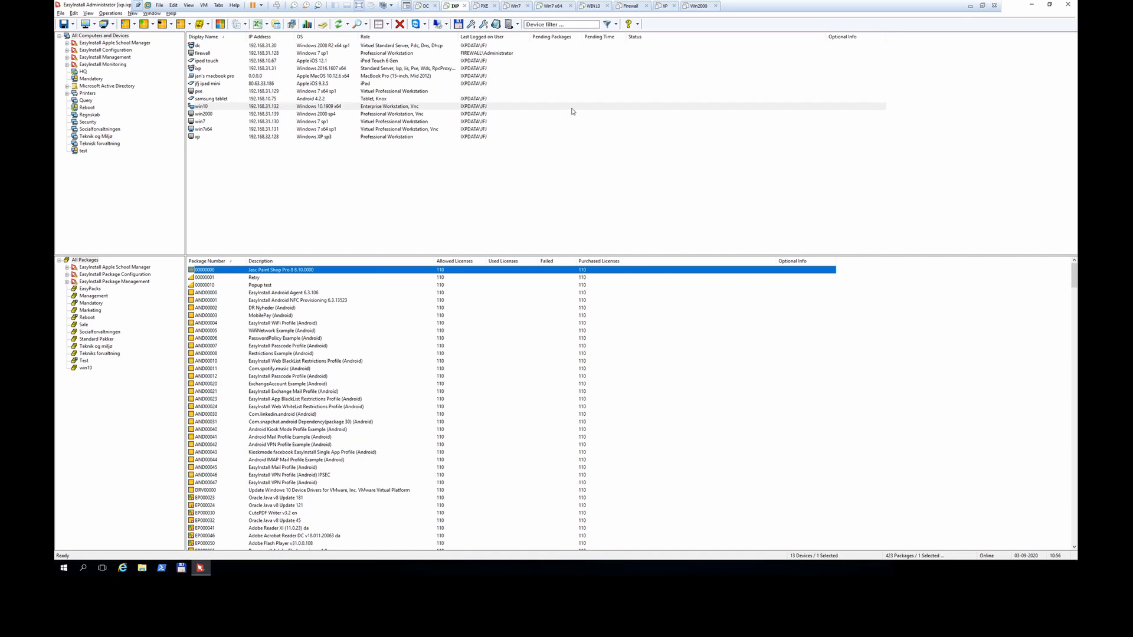
Step: On the WIN10 virtual machine, order Jasc Paint Shop Pro 8 from Company Apps in the EasyInstall Software Portal
left_click(590, 7)
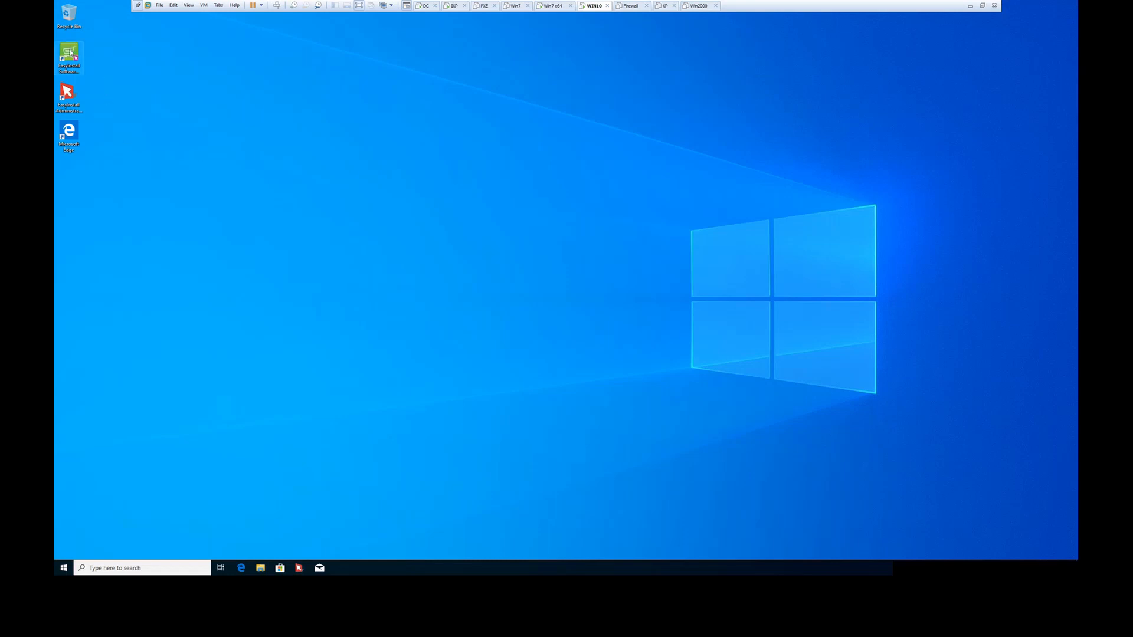
left_click(70, 53)
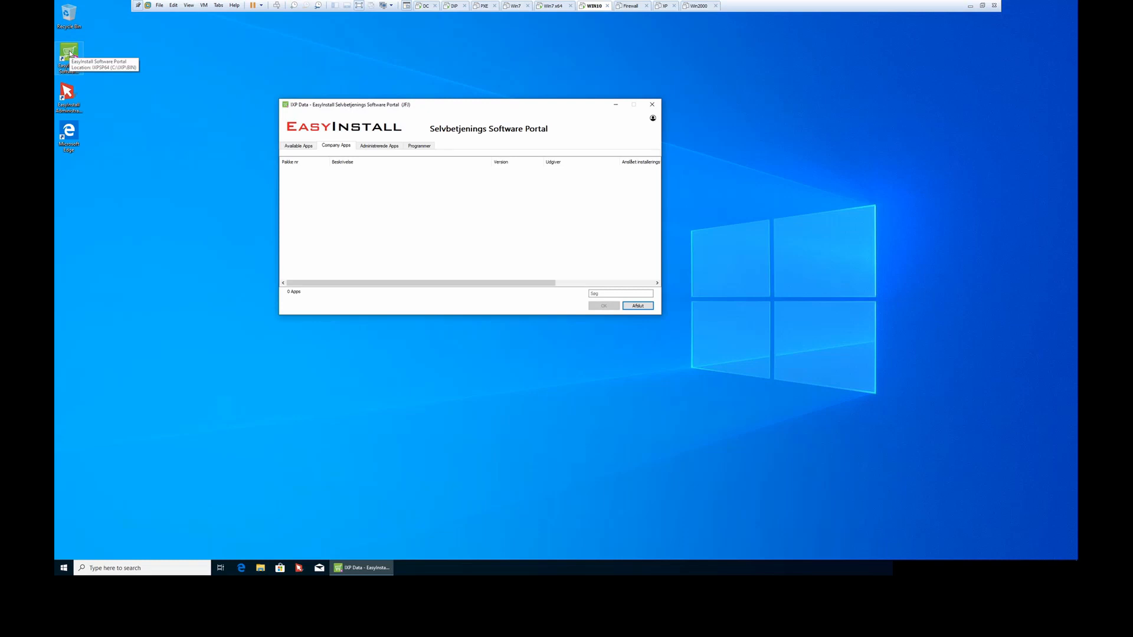
left_click(302, 147)
left_click(335, 146)
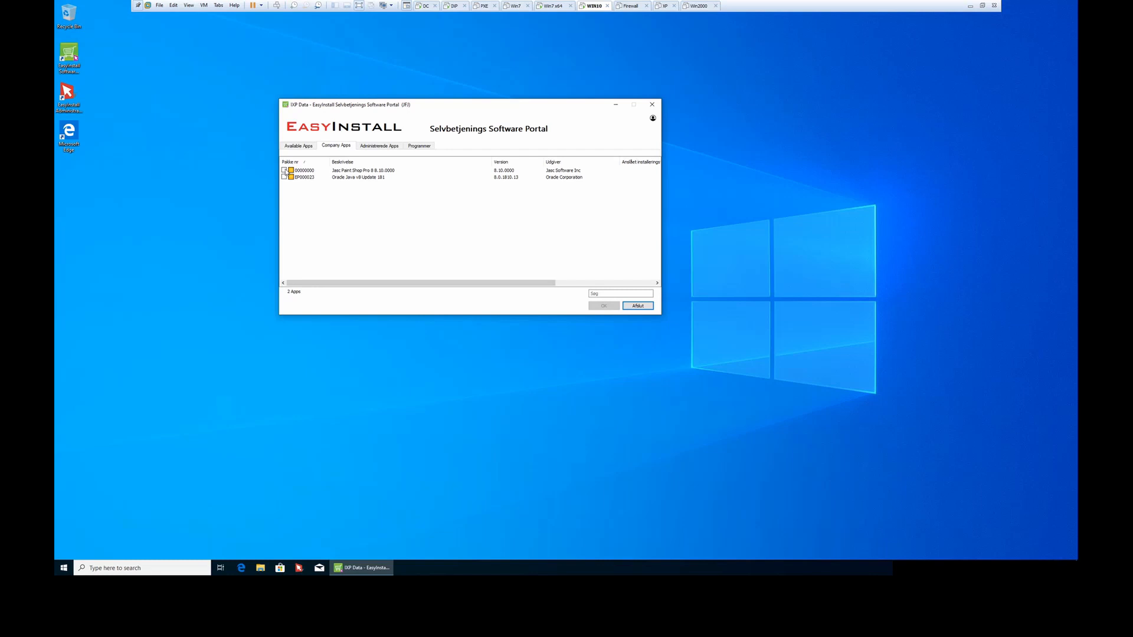
left_click(284, 170)
left_click(603, 306)
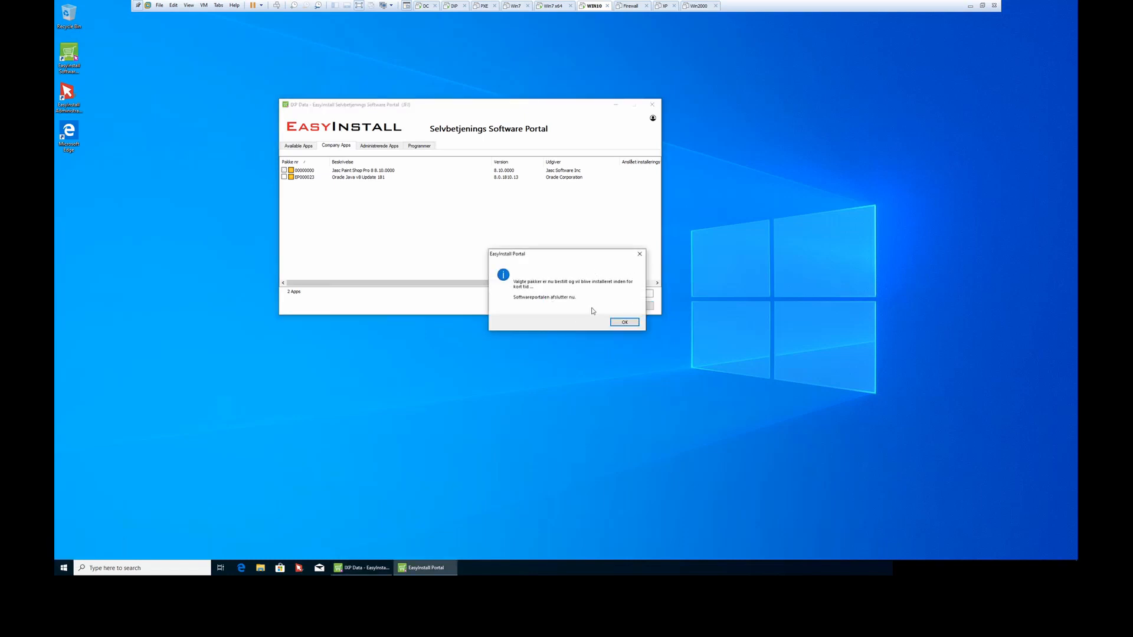
left_click(624, 322)
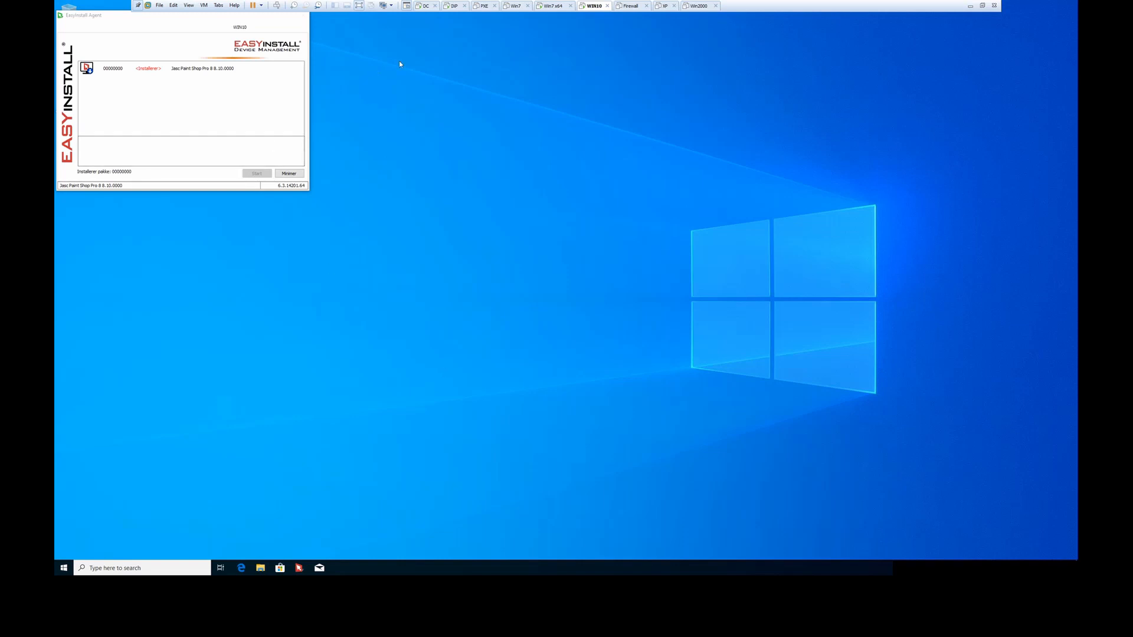
Step: Return to EasyInstall Administrator on the DIP machine and look through the OS_ operating system packages
left_click(453, 6)
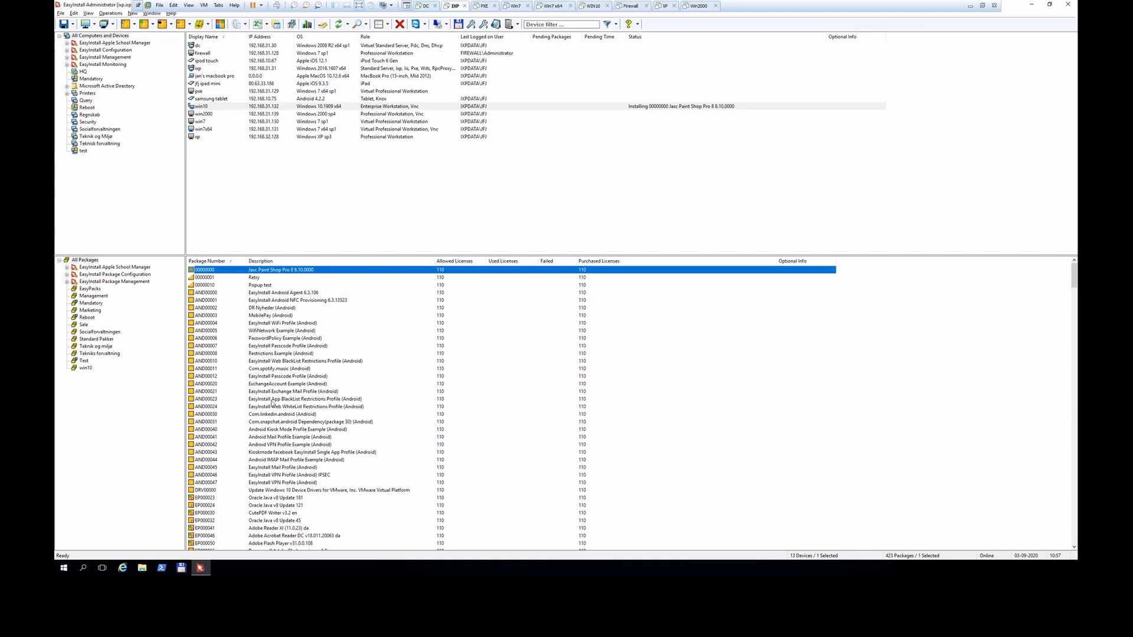
left_click(335, 408)
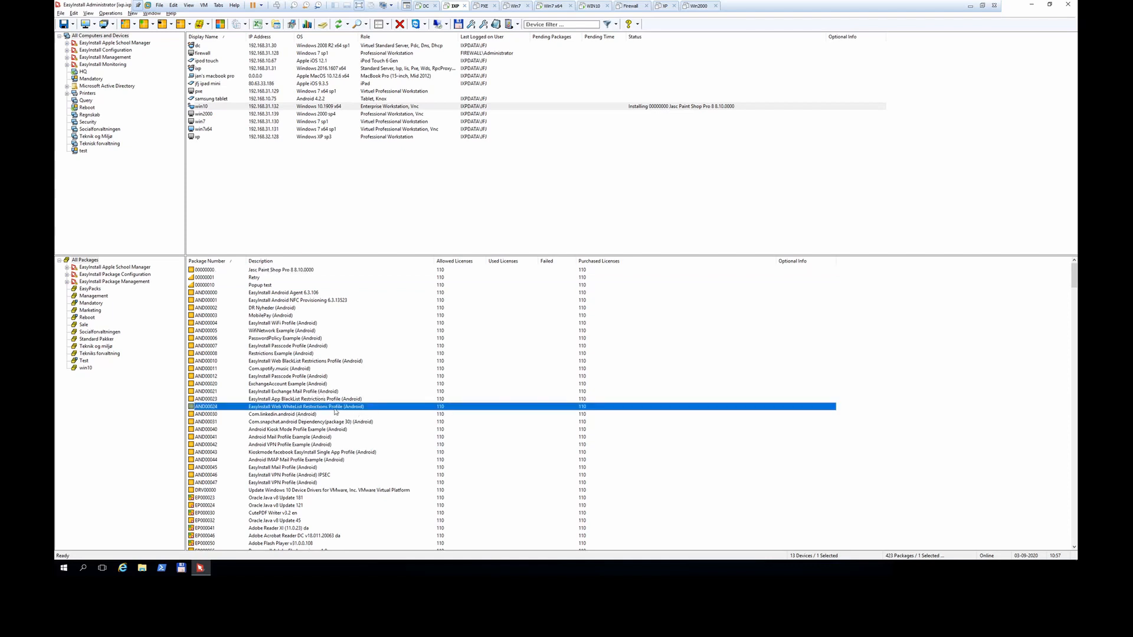
key("o")
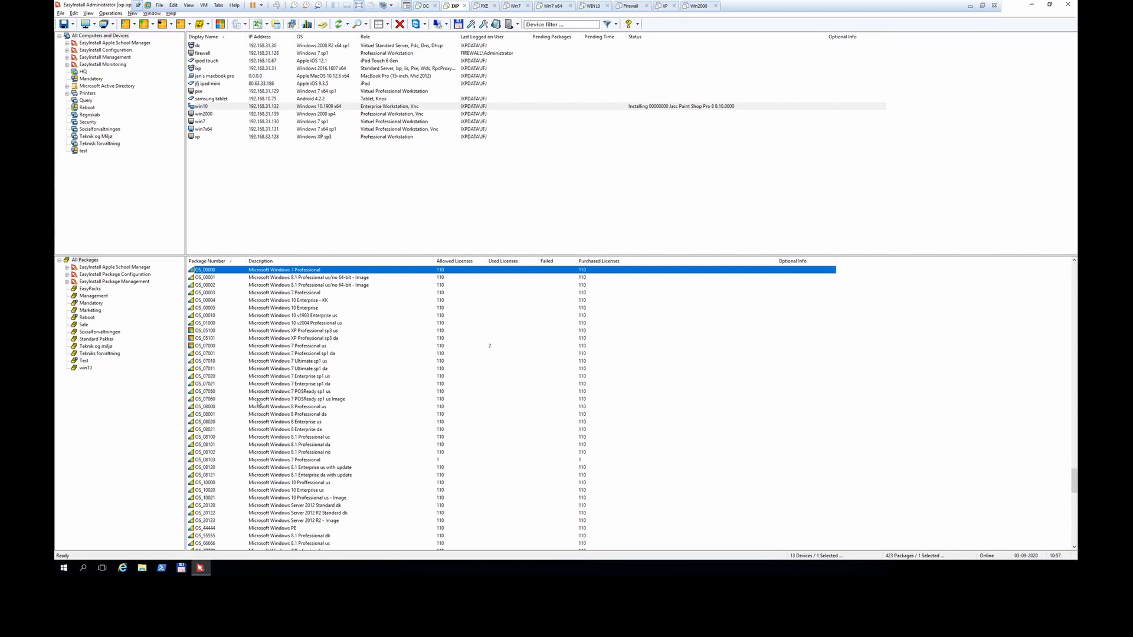
scroll(258, 402, "down", 6)
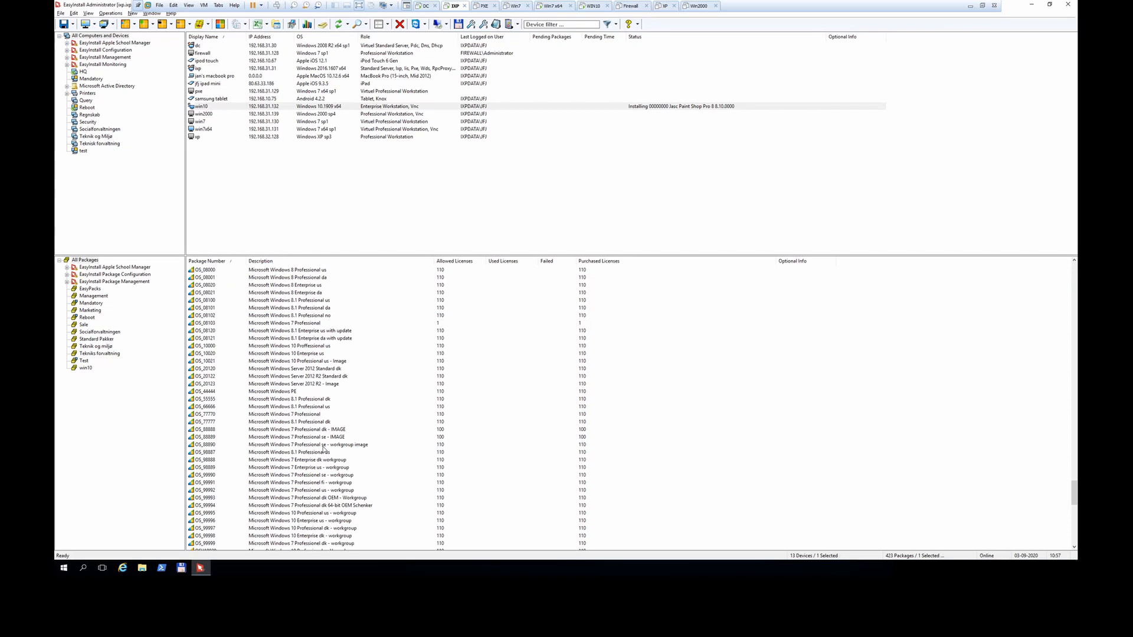
Step: Browse the package list past the OSX packages to the TMP packages, as far as EasyInstall Device Driver Collect
key("Page_Down")
key("Down")
key("Down")
key("Down")
key("Down")
key("Down")
key("Down")
key("Down")
key("Down")
key("Down")
key("Down")
key("Down")
key("Down")
key("Down")
key("Down")
key("Down")
key("Down")
key("Down")
key("Down")
key("Down")
key("Down")
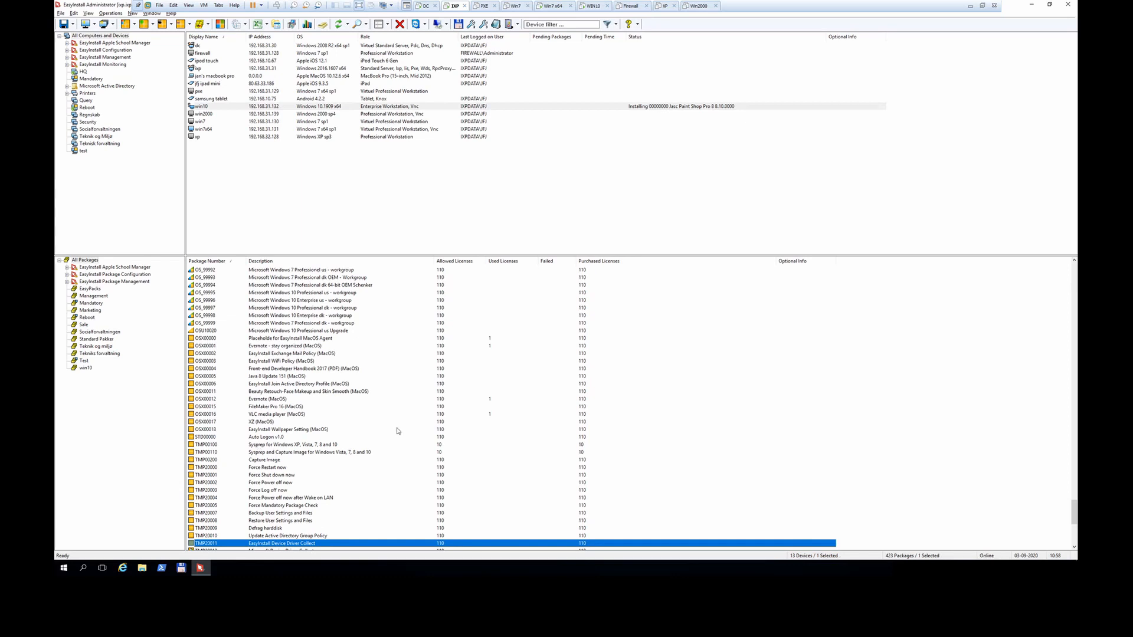
Step: Look through the Standard Pakker and Teknik og miljø package groups, and return to the list of all packages
scroll(395, 431, "up", 3)
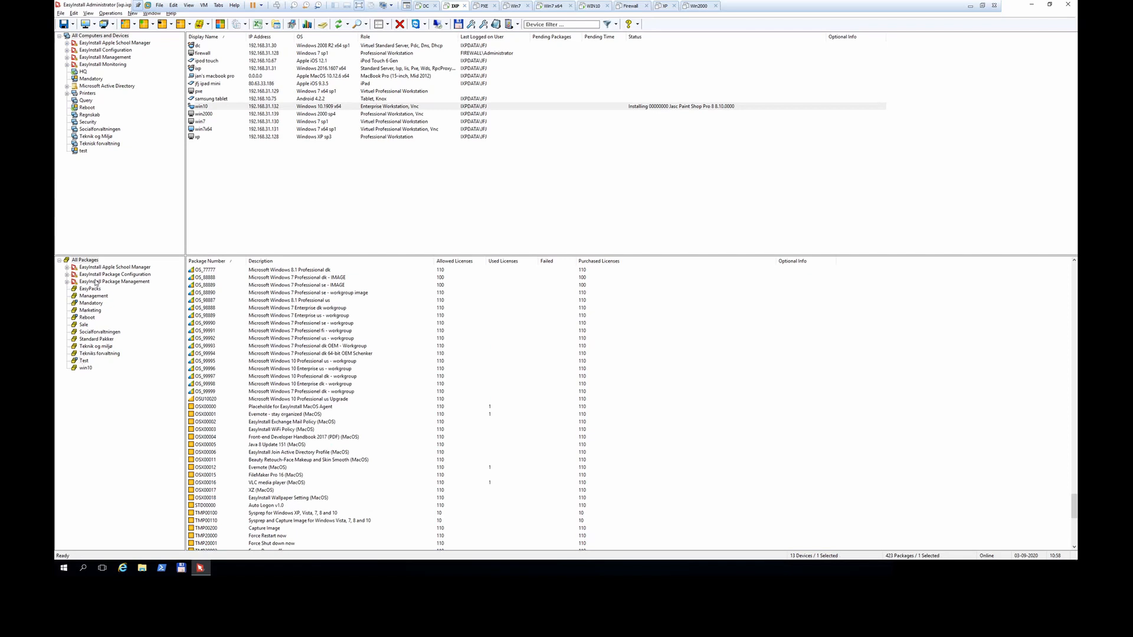
left_click(96, 340)
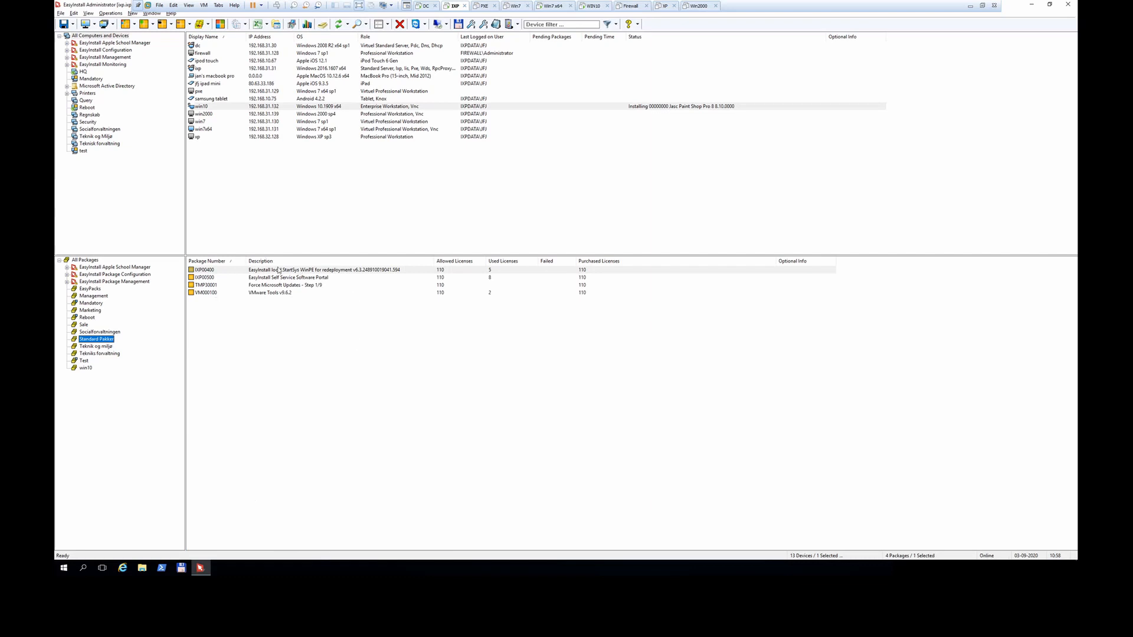
left_click(94, 354)
left_click(95, 347)
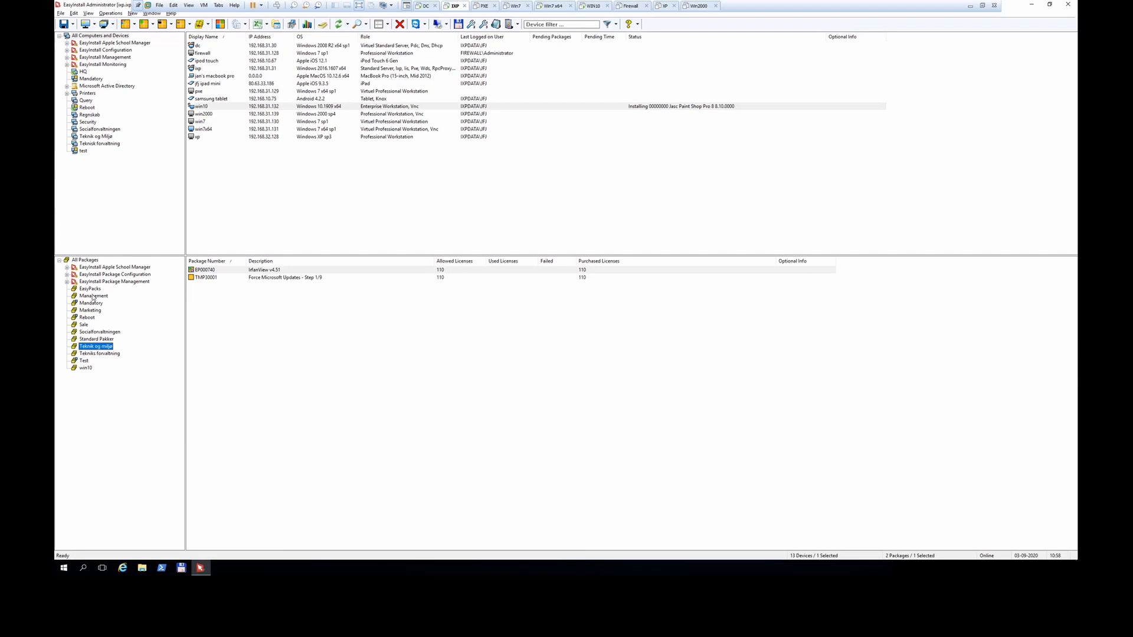
left_click(88, 261)
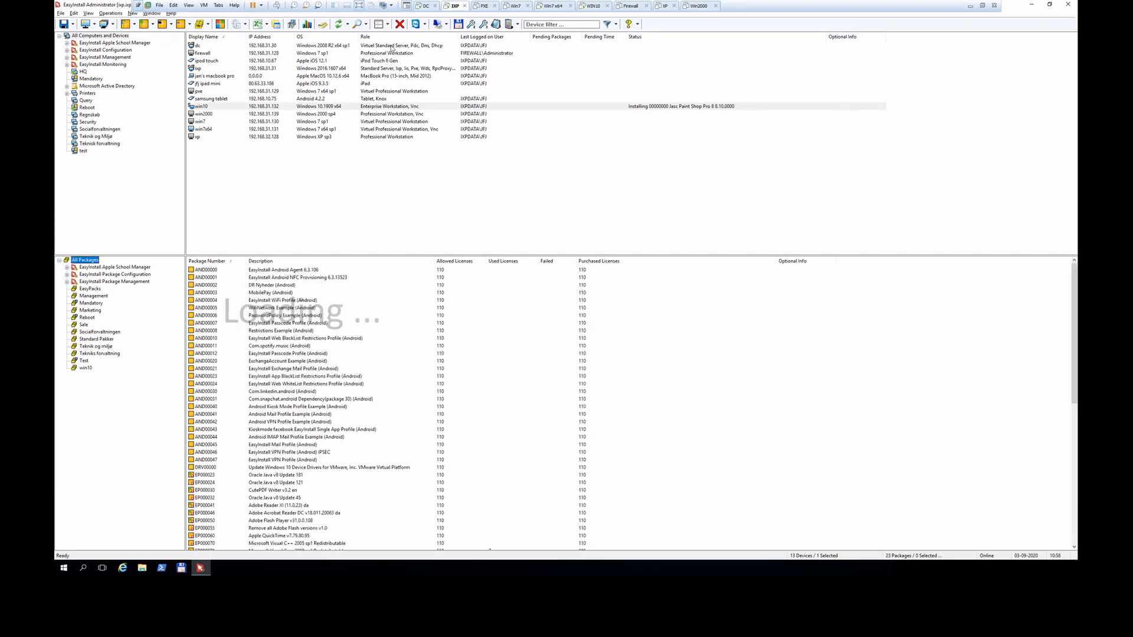
Step: Examine the Socialforvaltningen deployment profile in the Windows section of the Deployment and over-the-air Enrollment Menu Editor, and close the editor
left_click(277, 24)
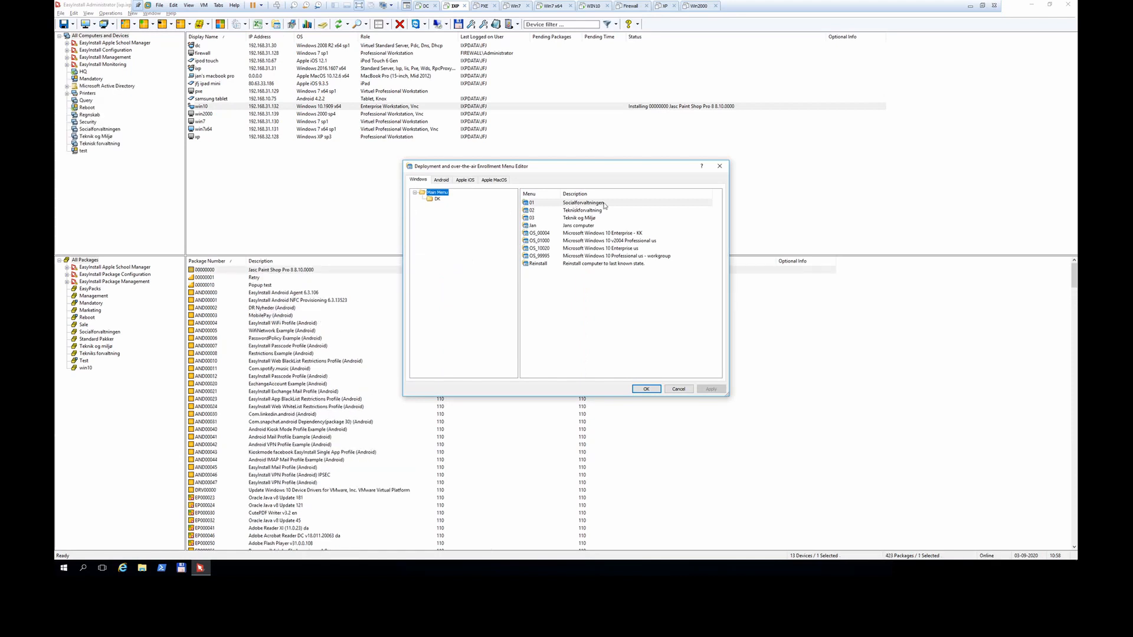
left_click(673, 207)
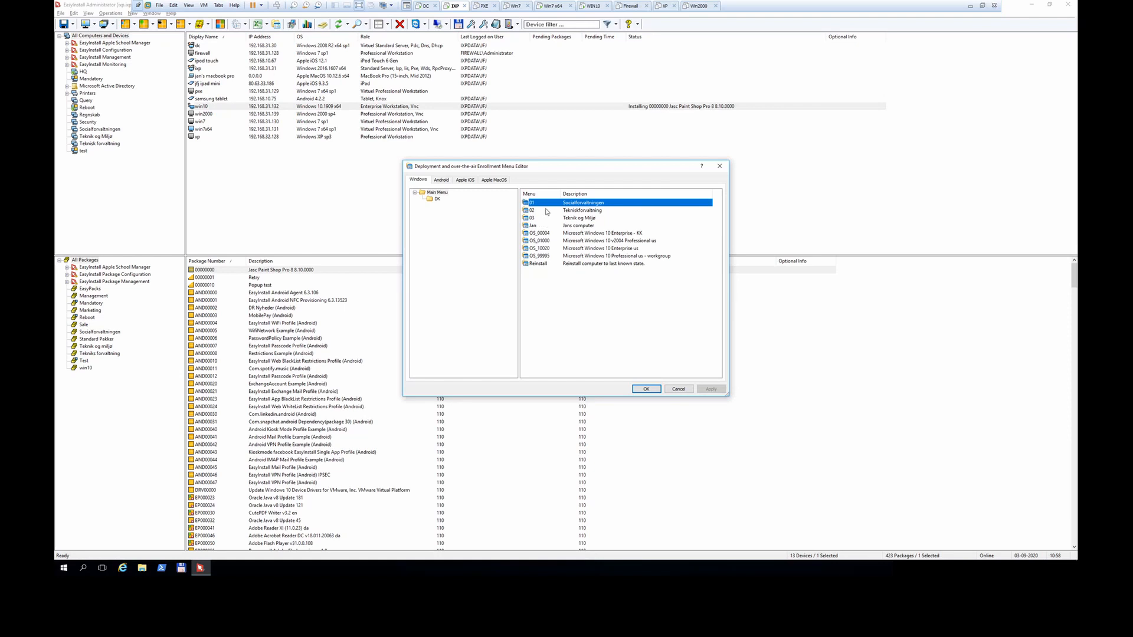
double_click(545, 203)
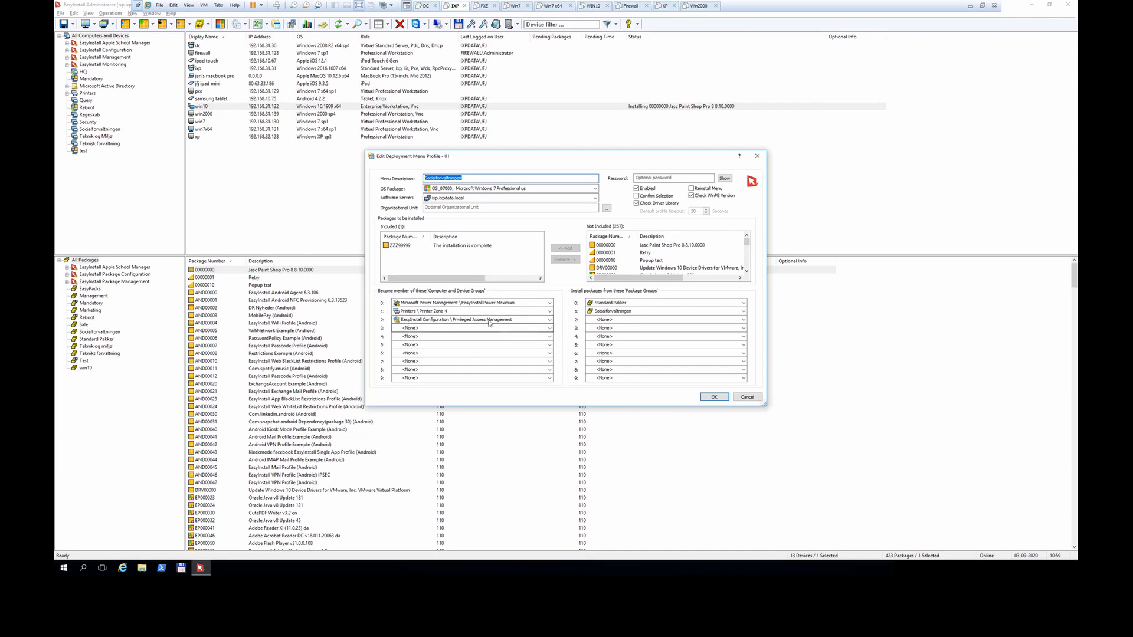
left_click(714, 396)
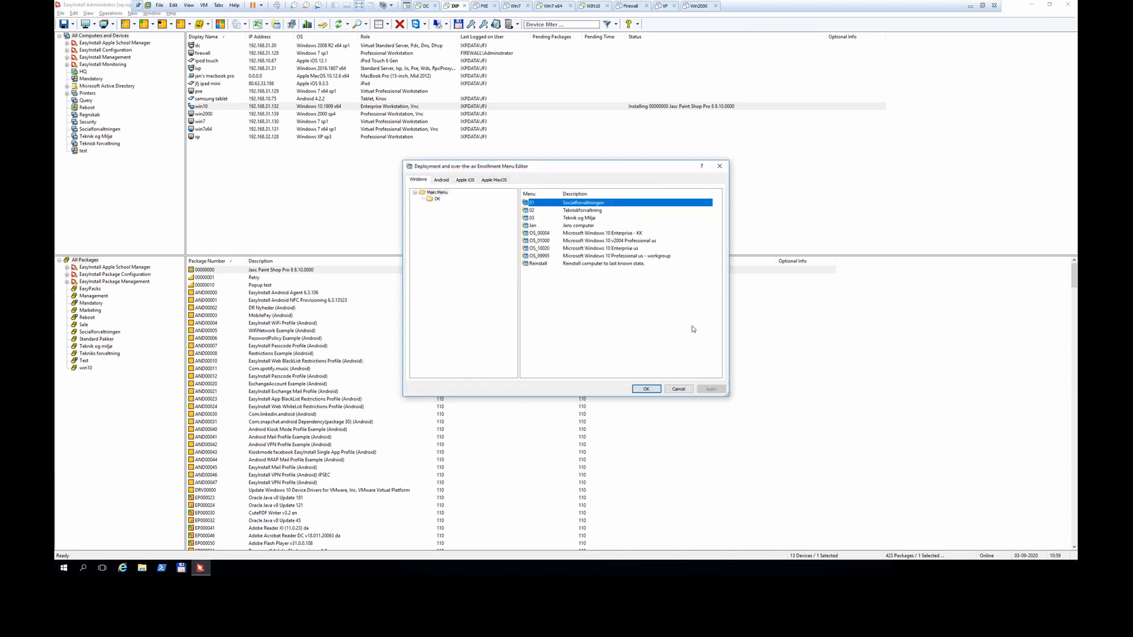
left_click(719, 166)
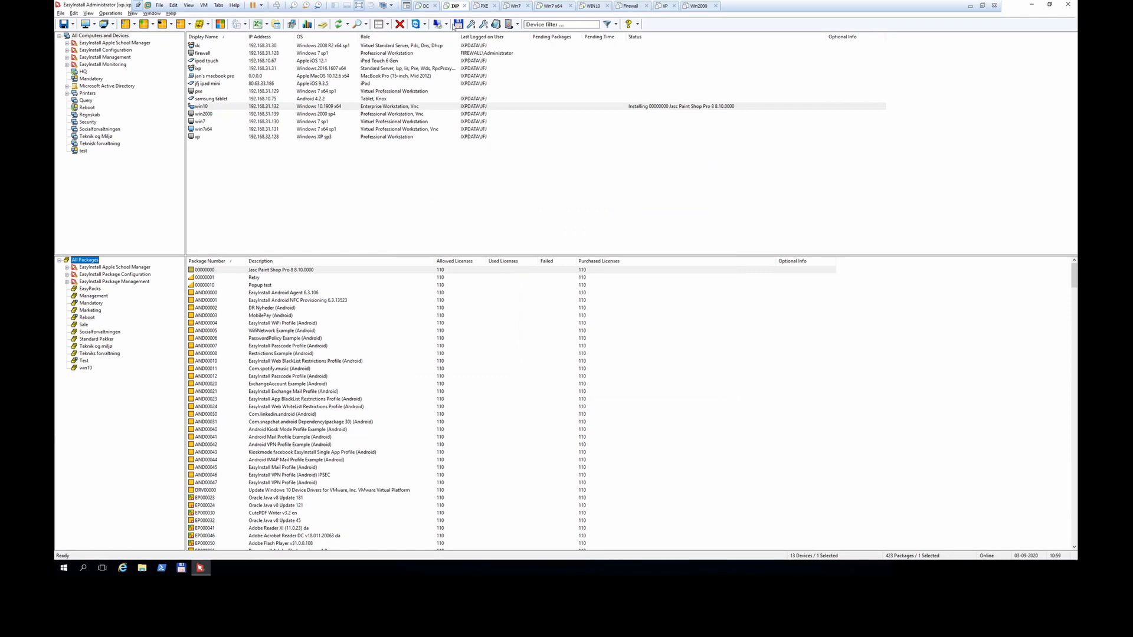
Step: Switch to the PXE virtual machine and boot it into EasyInstall WinPE 64-bit from the EasyInstall PXE menu
left_click(482, 7)
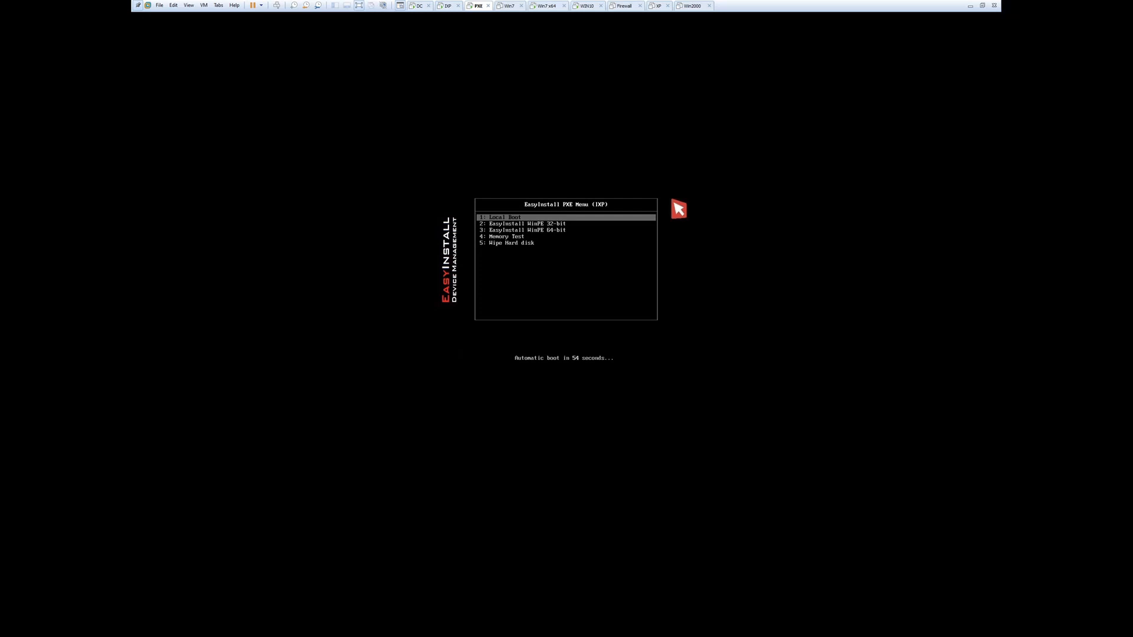
key("Down")
key("Down")
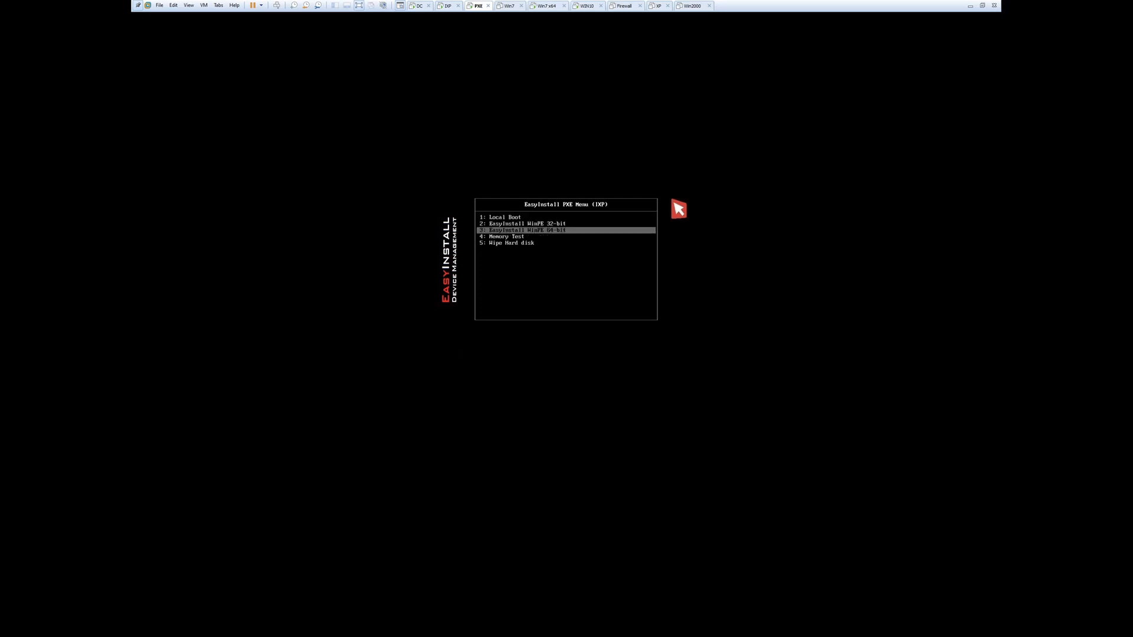
key("Up")
key("Up")
key("Down")
key("Down")
key("Return")
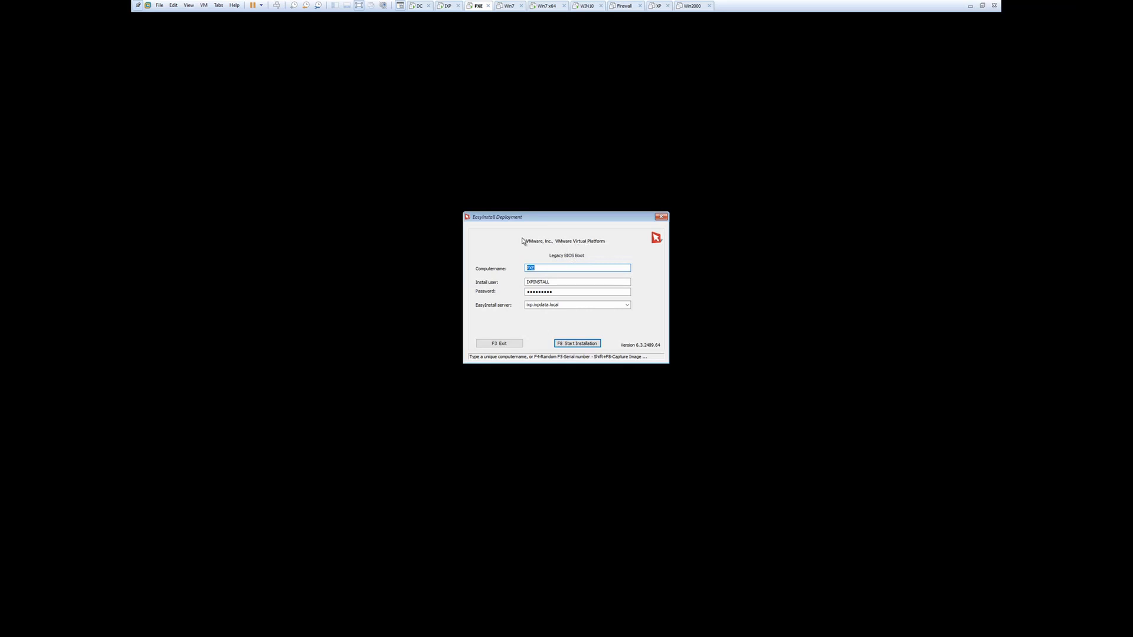
Step: Start the installation, accepting the data loss, and deploy menu profile 01 Socialforvaltningen to the machine
left_click(571, 345)
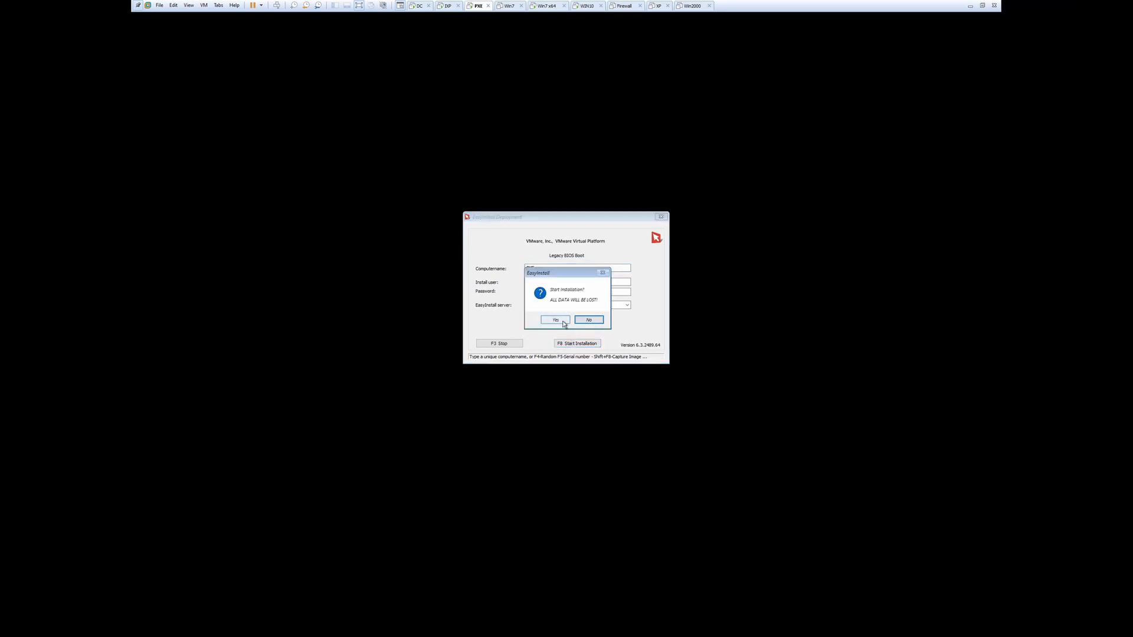
left_click(563, 323)
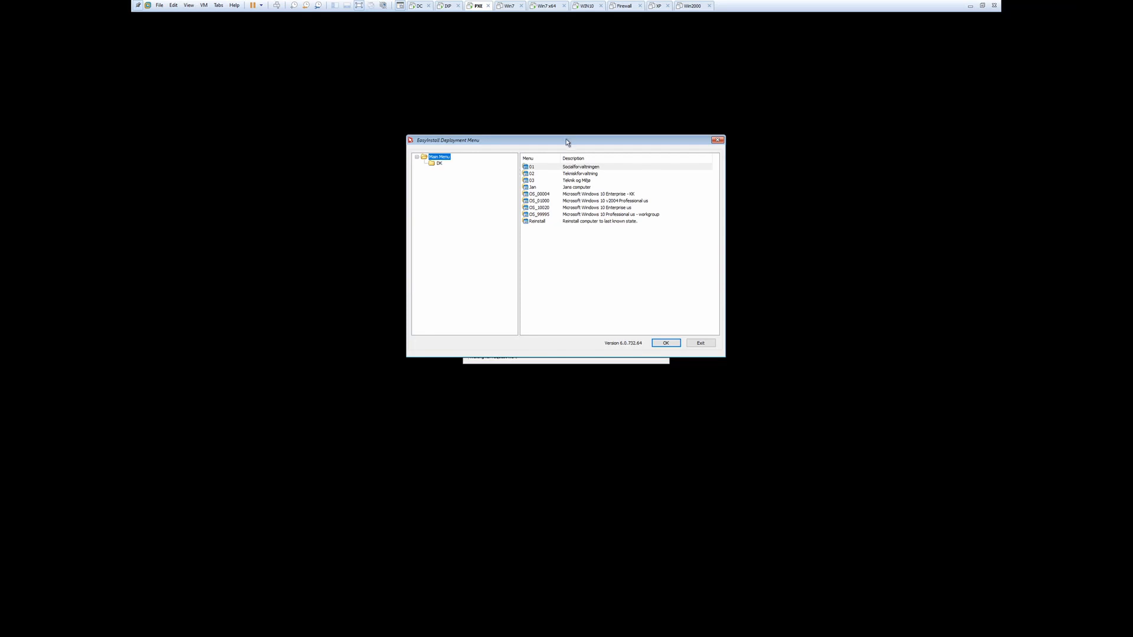
left_click(540, 168)
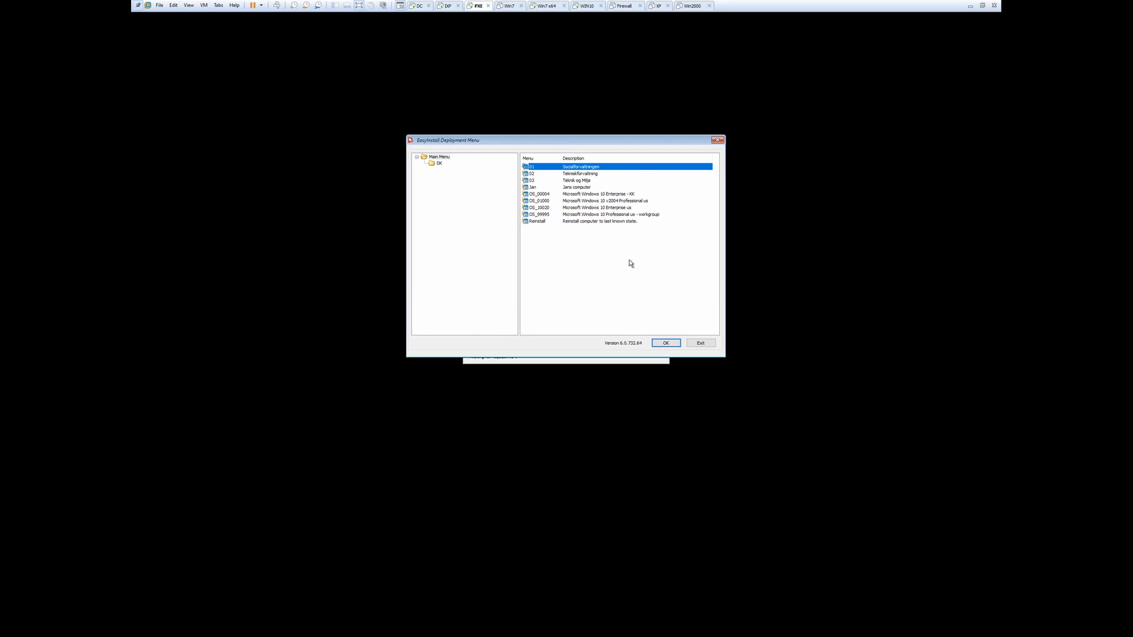
left_click(673, 346)
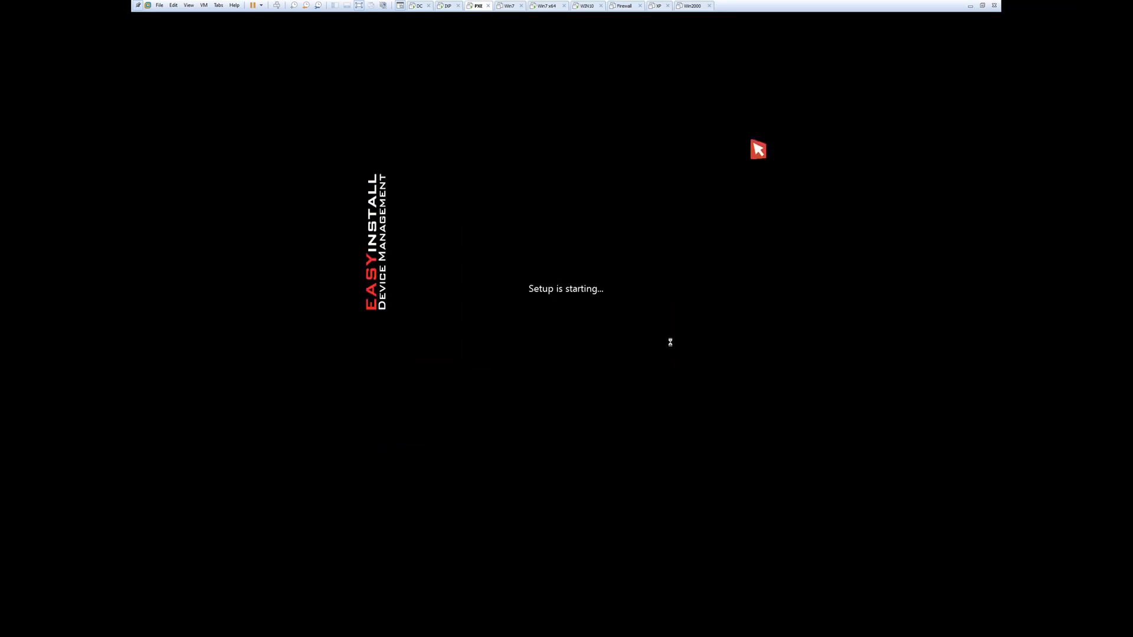
Step: Return to EasyInstall Administrator on the DIP machine and review the pxe computer's packages, including OS_07000 Microsoft Windows 7 Professional us
left_click(447, 6)
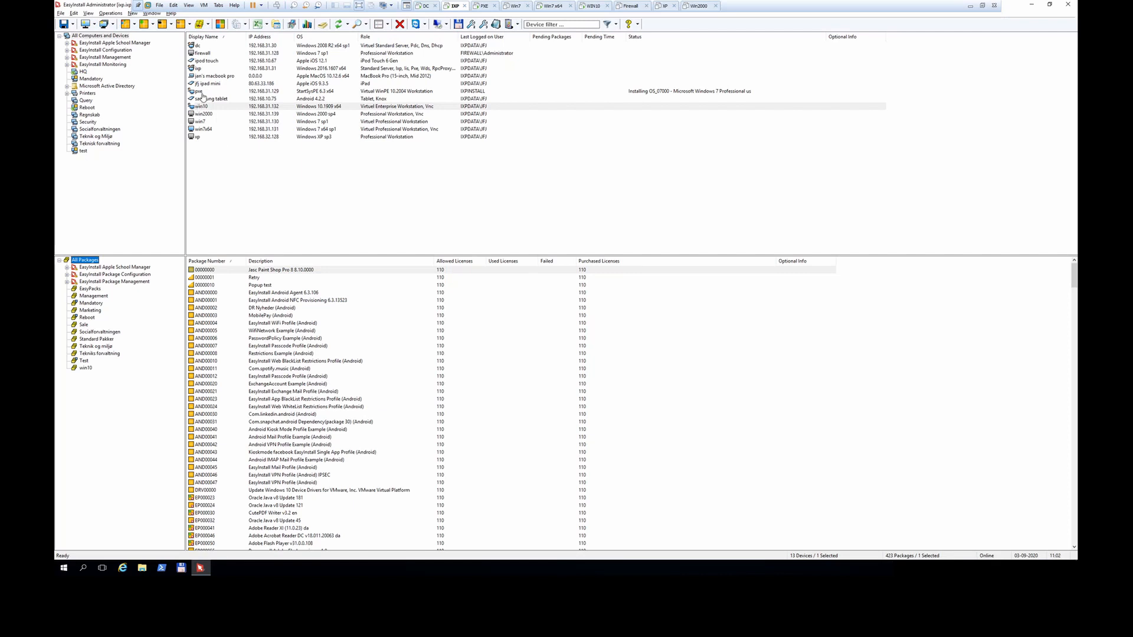
left_click(199, 92)
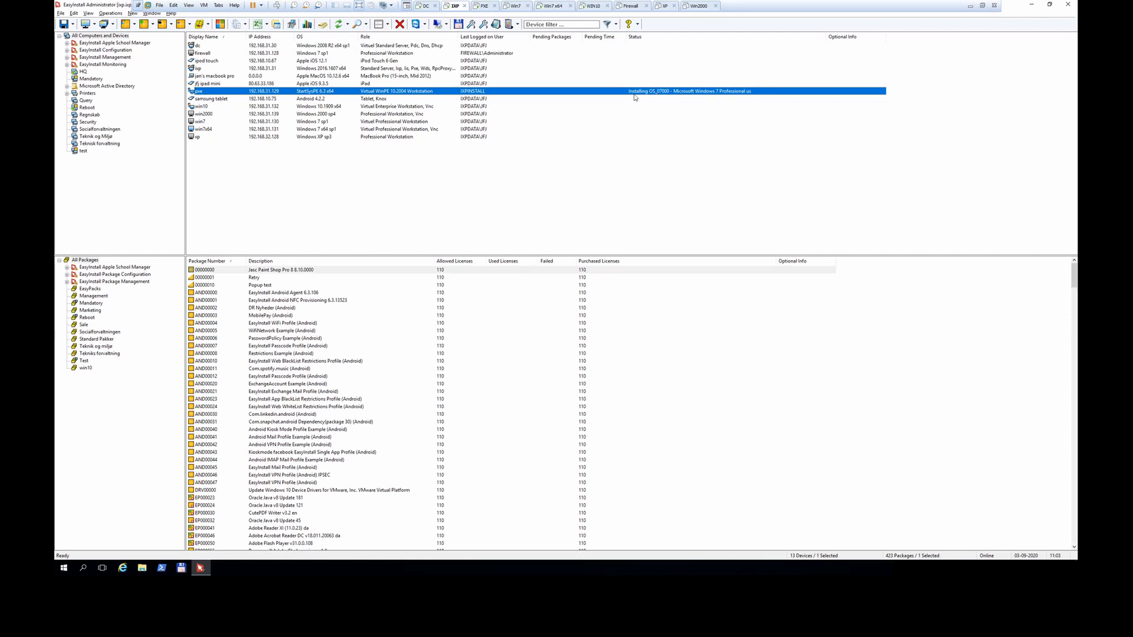
double_click(448, 91)
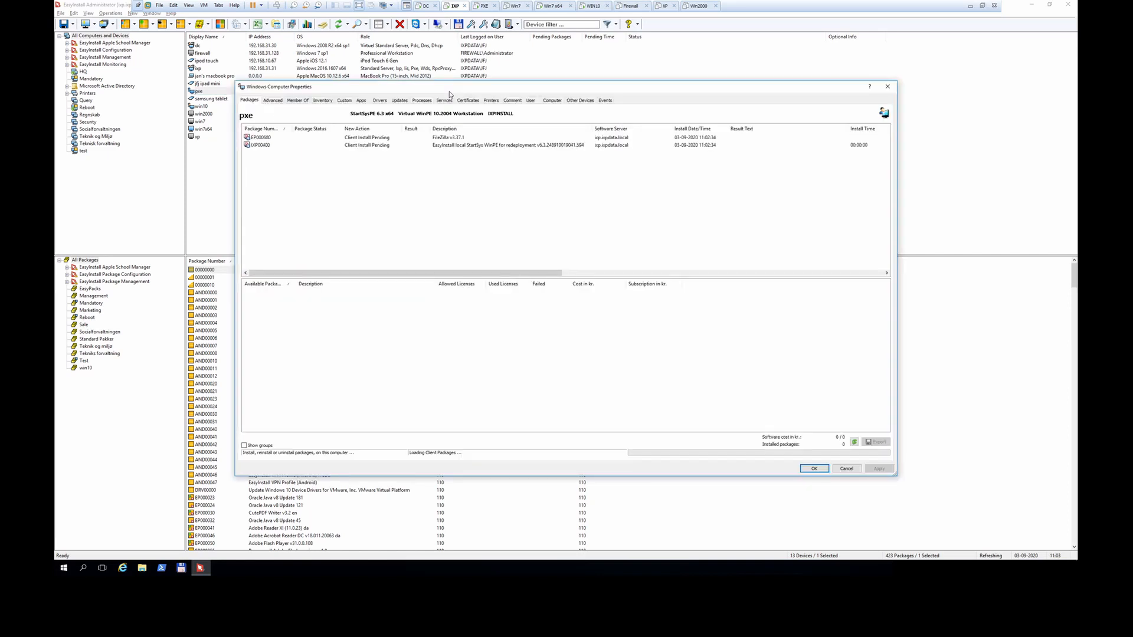
left_click(381, 162)
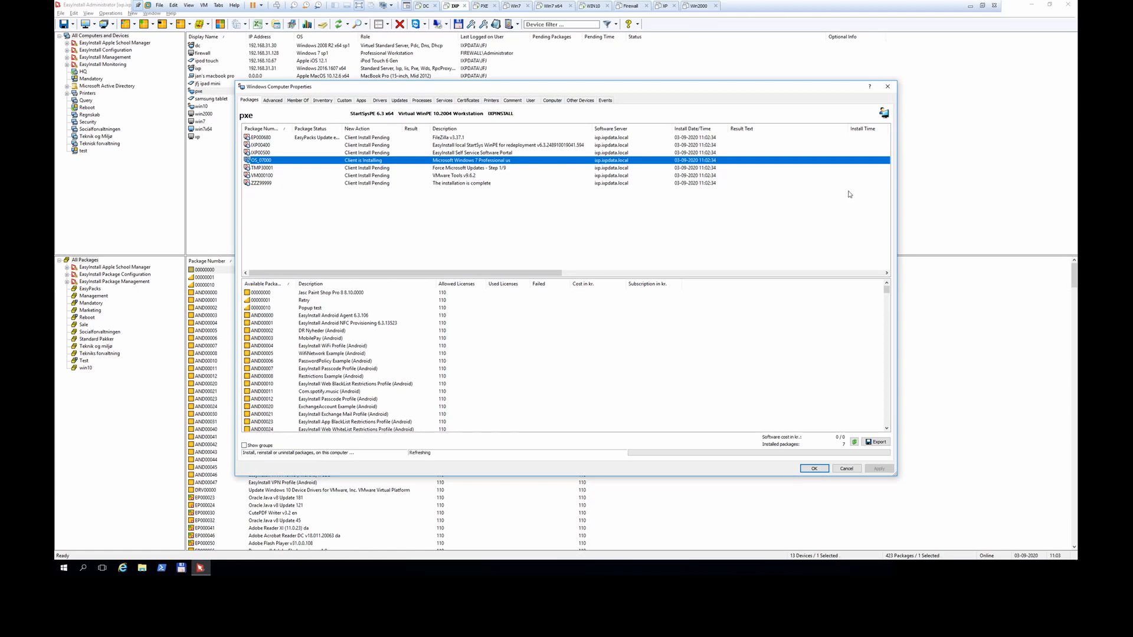
left_click(887, 87)
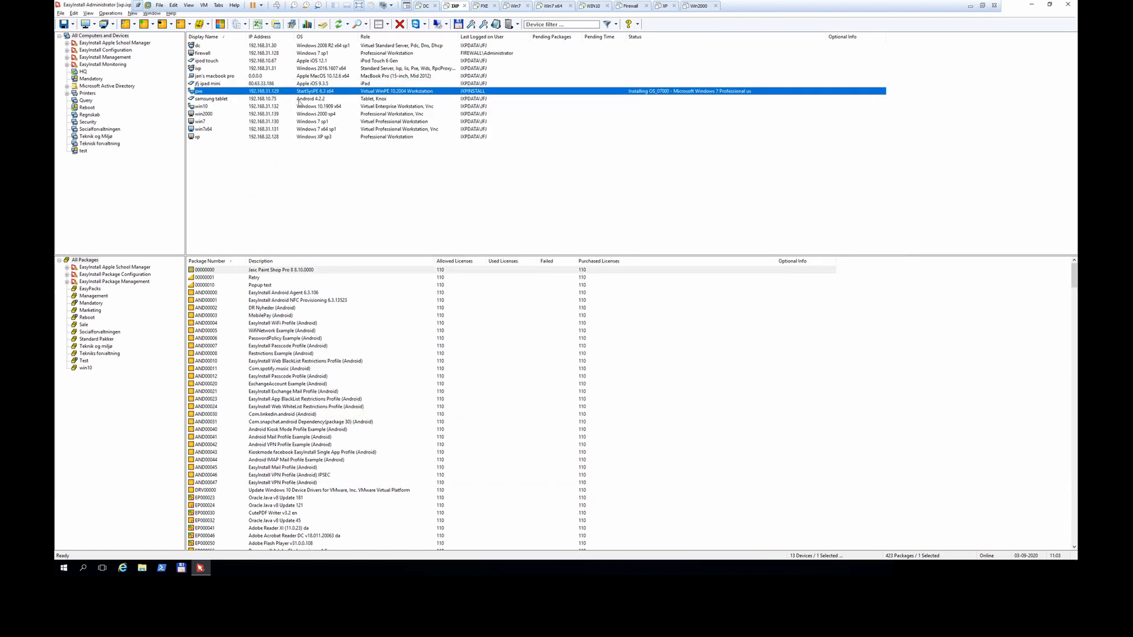